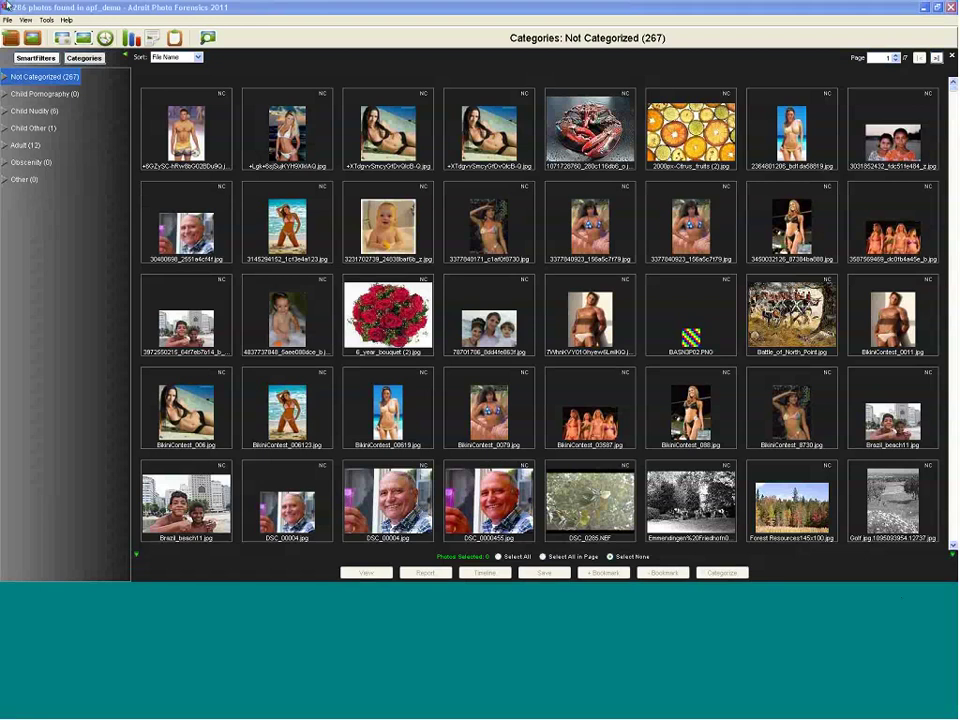
Step: Open the category profiles and display the UK CP profile's category definitions
left_click(82, 10)
left_click(46, 20)
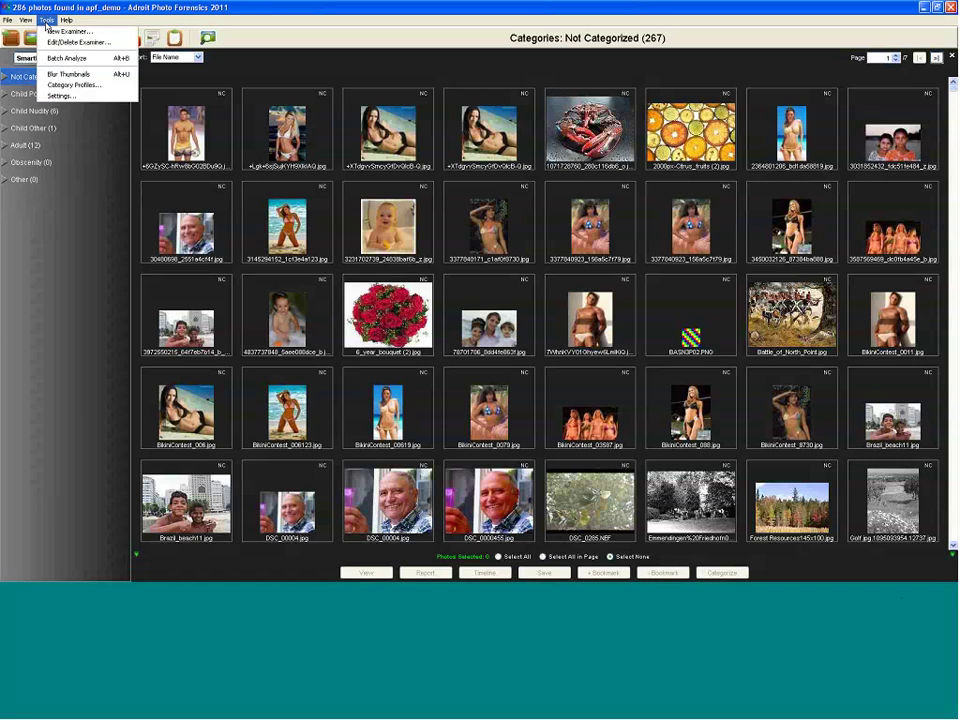
left_click(72, 85)
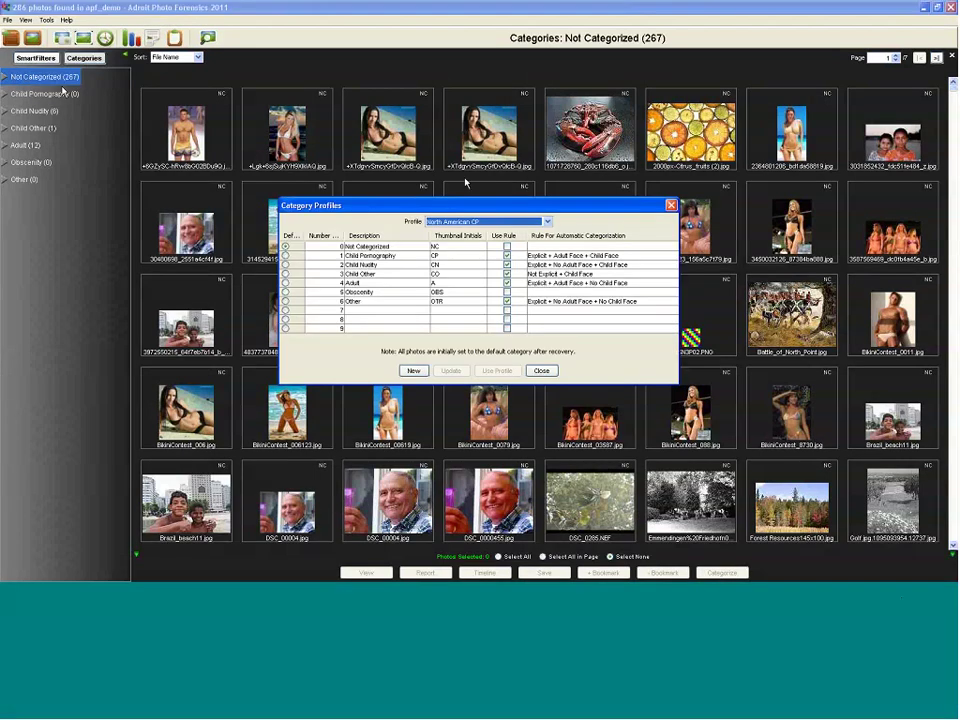
left_click(478, 222)
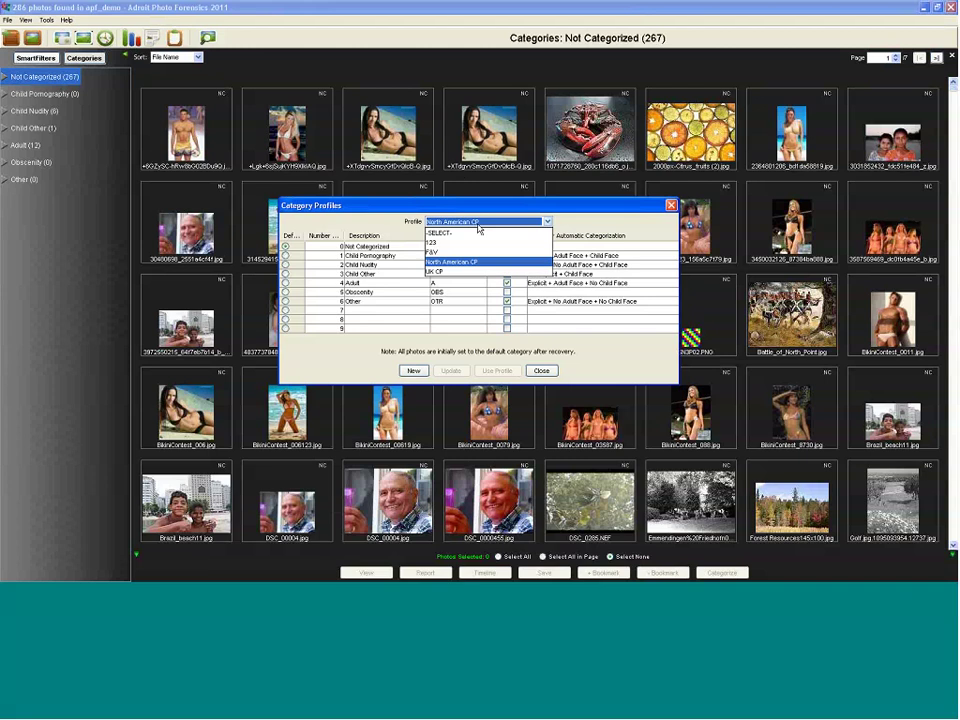
left_click(486, 271)
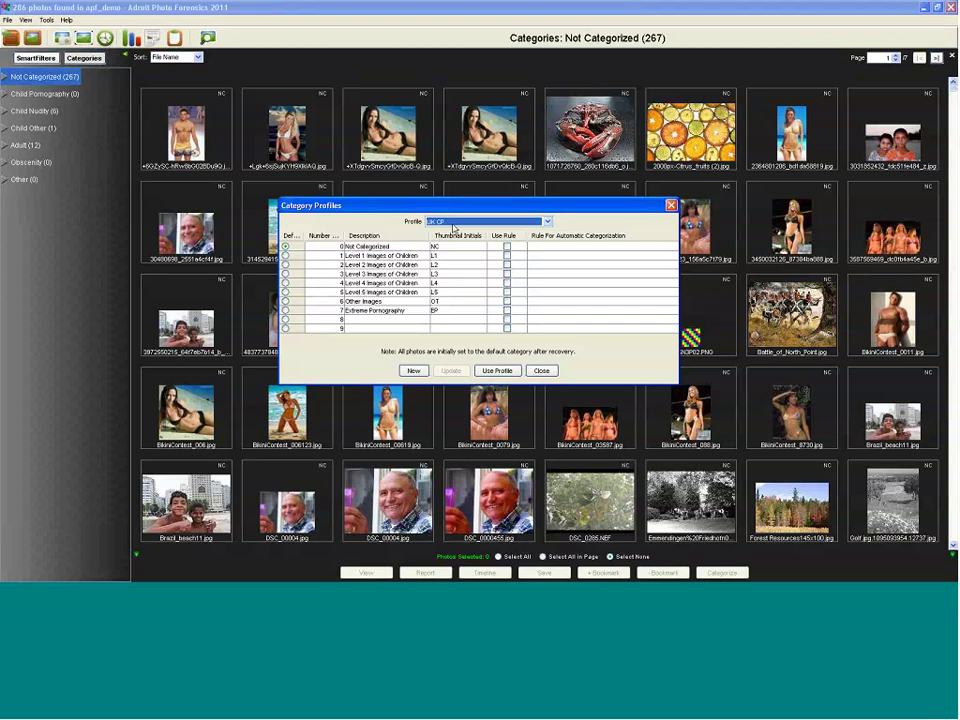
Step: View the F&V category profile, and return to the North American CP profile
left_click(453, 222)
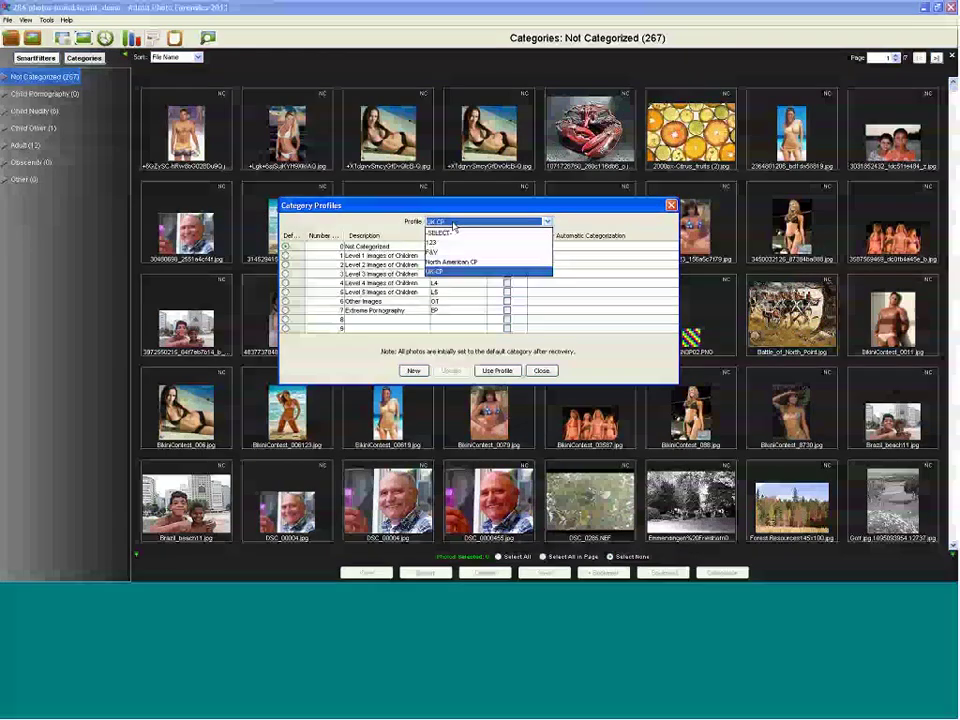
left_click(458, 253)
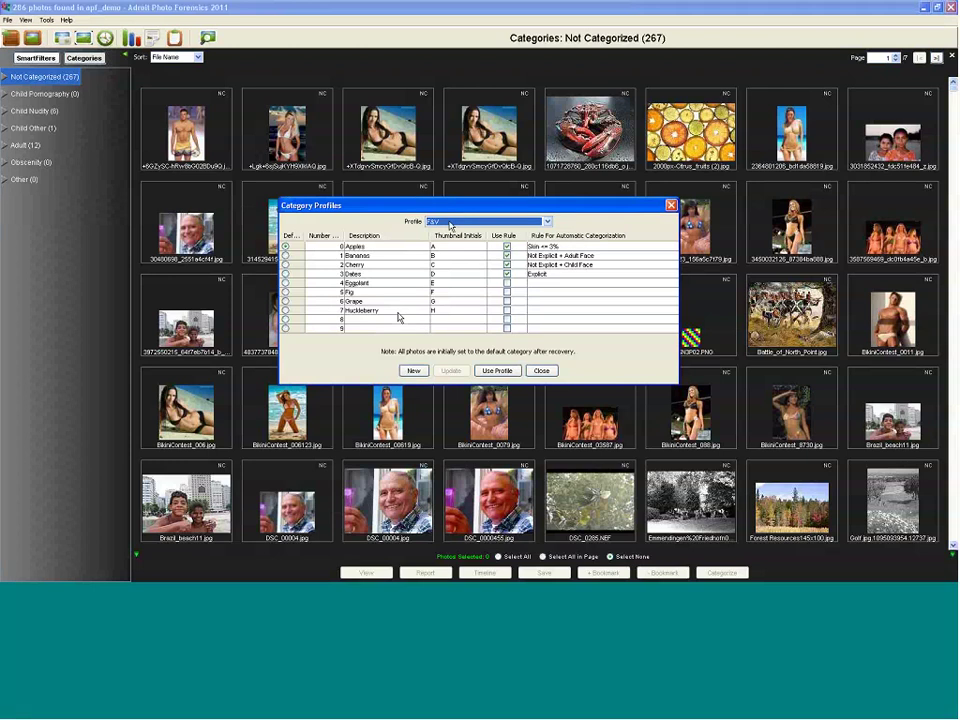
left_click(450, 222)
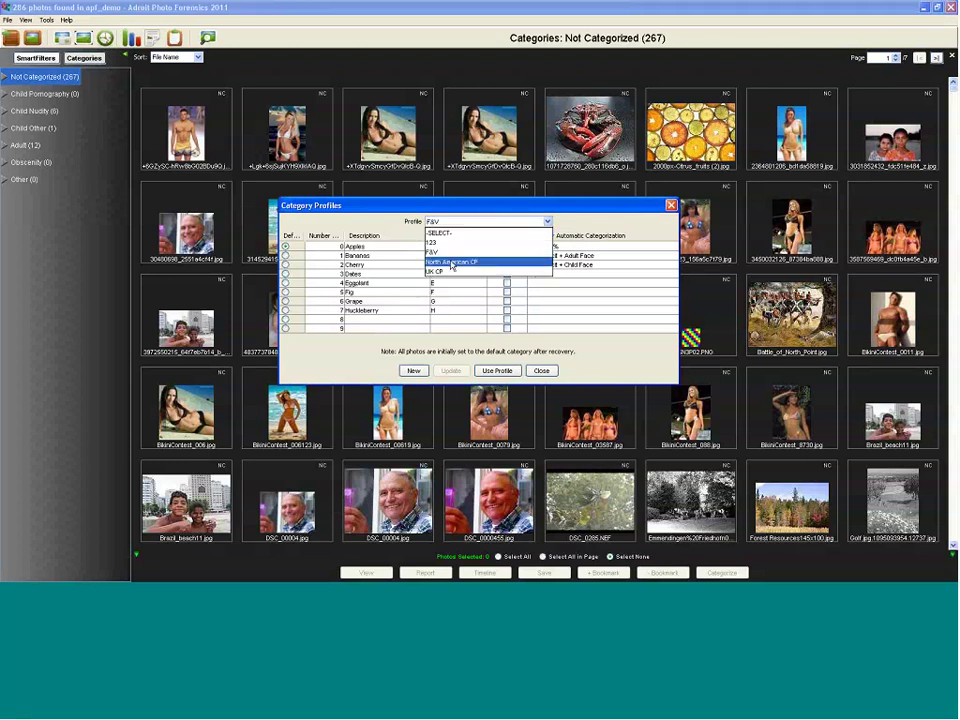
left_click(452, 260)
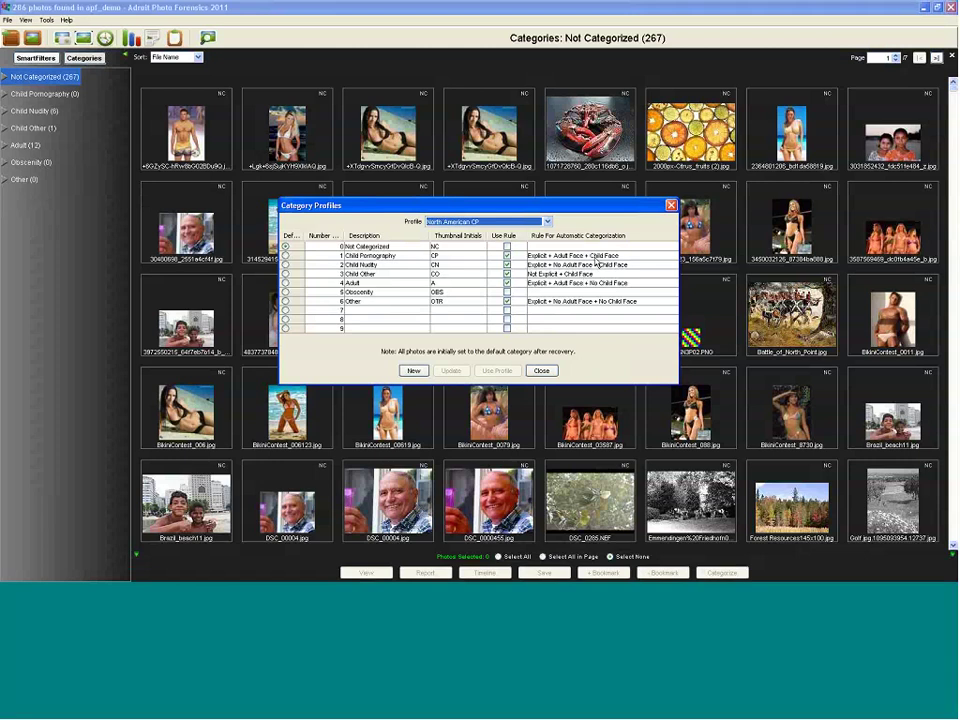
Step: Open the automatic categorization rule for category 1 and examine its category name and detection conditions
double_click(595, 258)
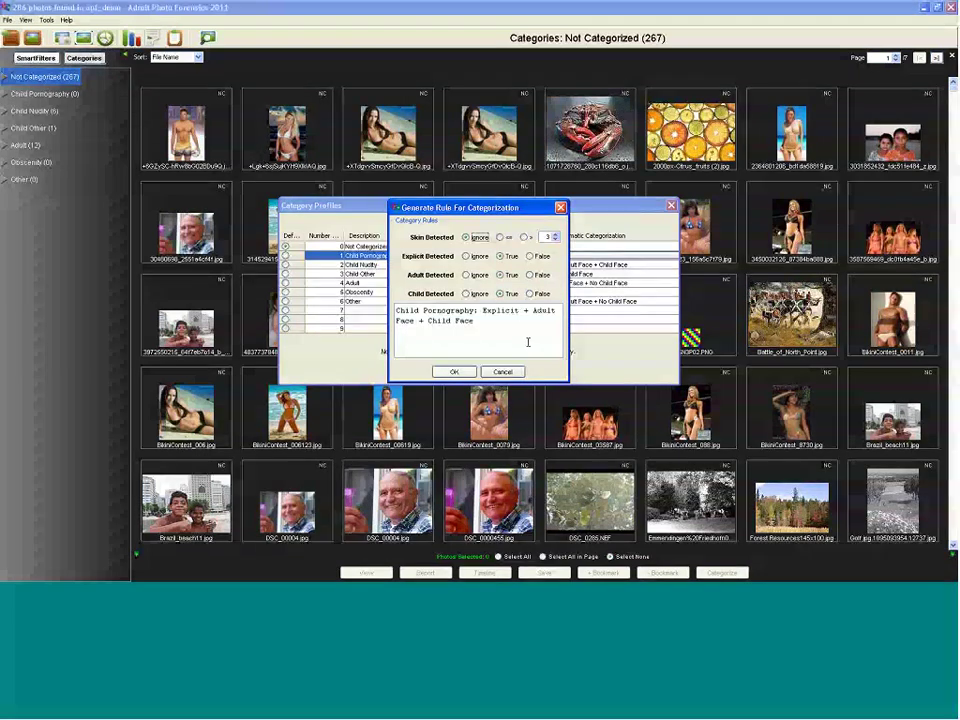
double_click(447, 311)
left_click(396, 311, "shift")
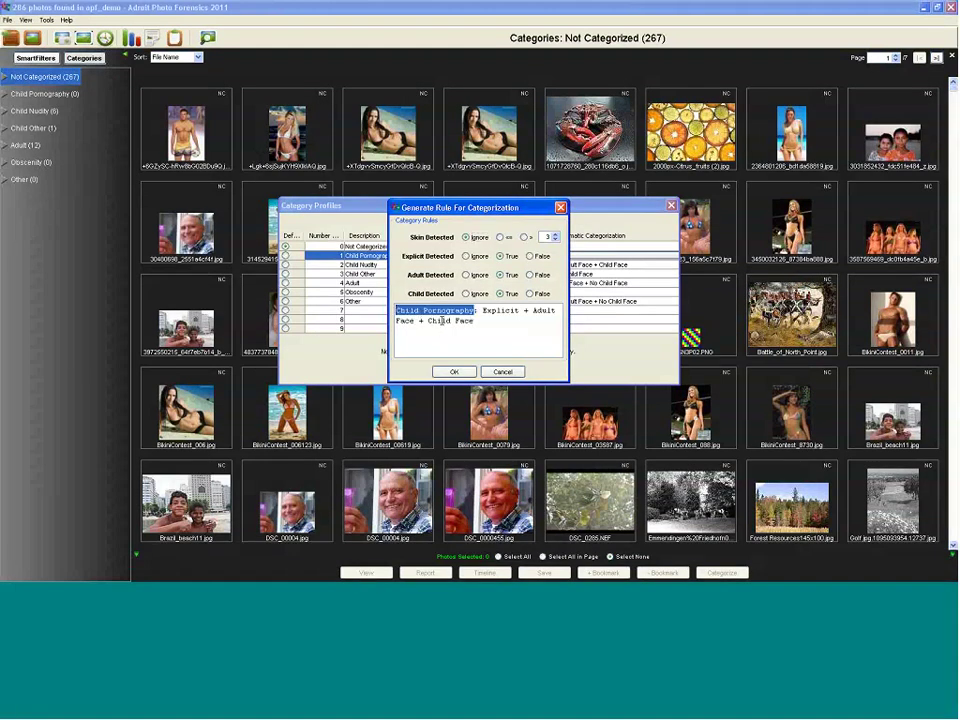
left_click(442, 320)
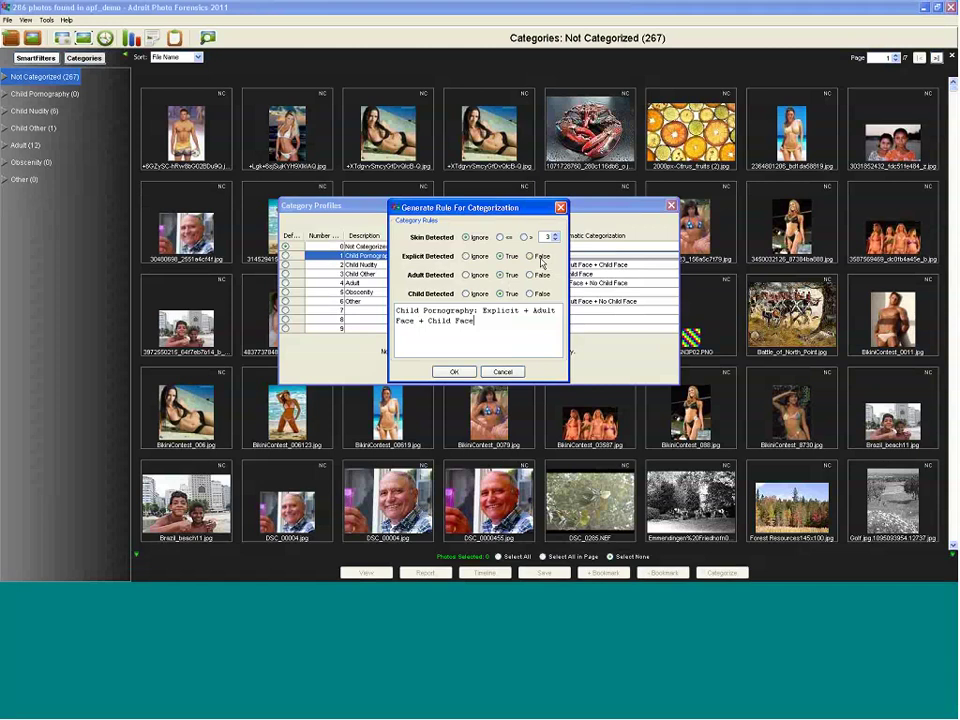
Step: Try ignoring explicit detection and requiring skin above a raised percentage in the category 1 rule, and discard the changes
left_click(468, 256)
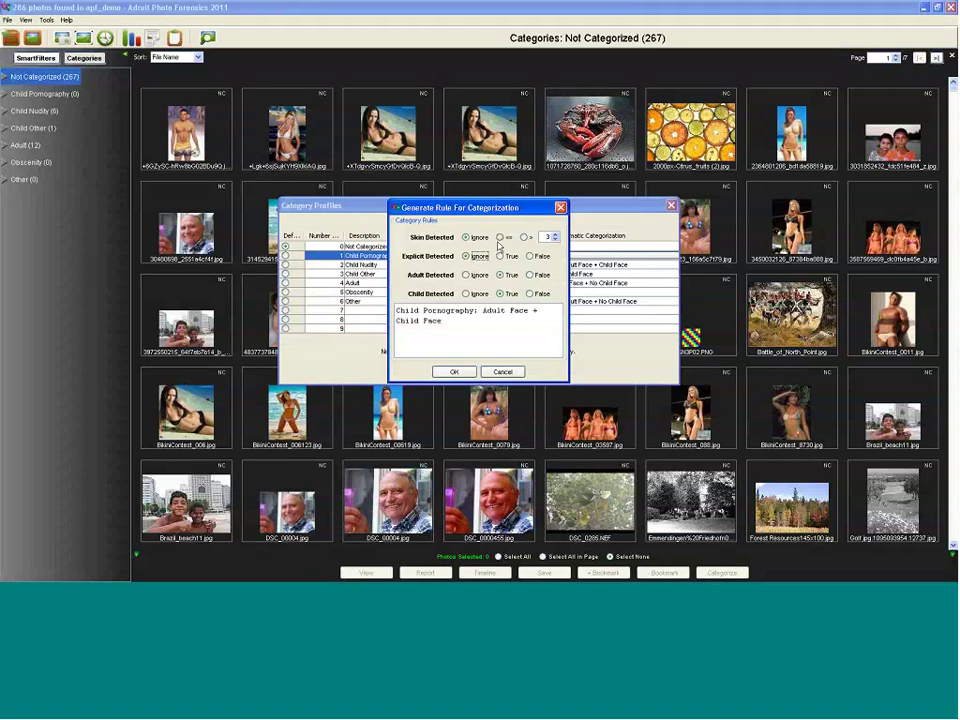
left_click(524, 237)
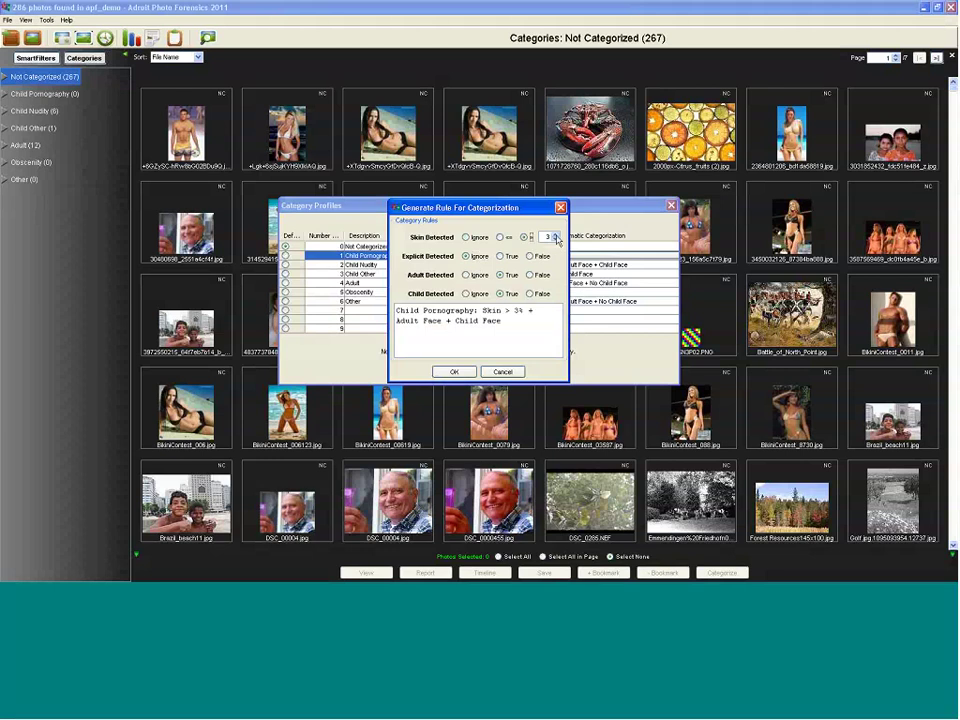
left_click(556, 237)
left_click(556, 236)
left_click(556, 236)
left_click(556, 236)
left_click(556, 236)
left_click(556, 236)
left_click(556, 236)
left_click(556, 236)
left_click(502, 371)
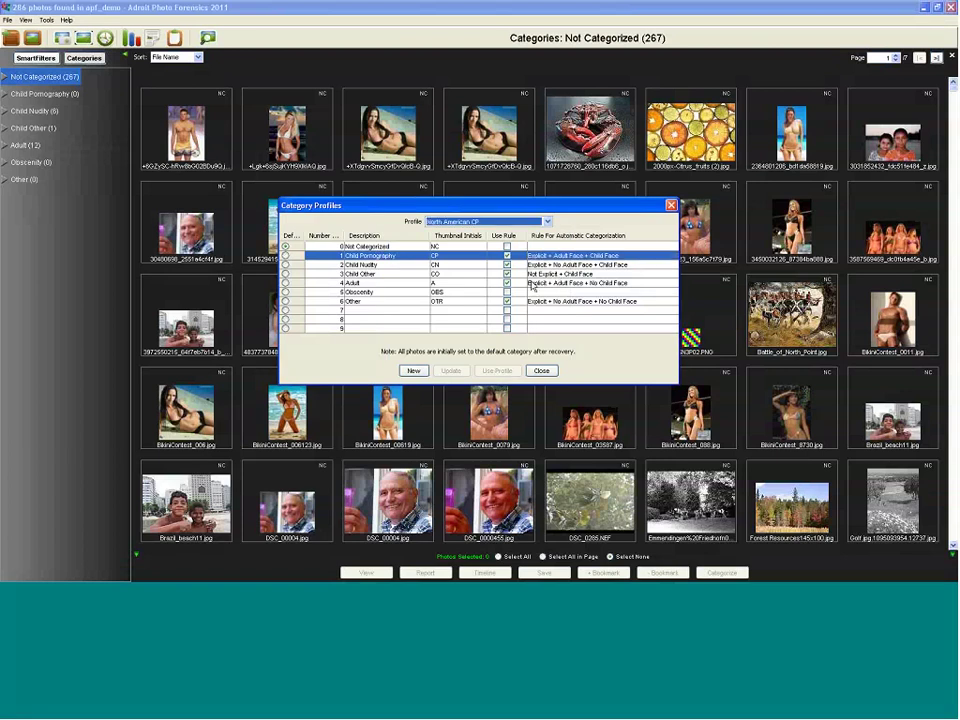
Step: Toggle use of the category 1 rule off and back on, and save the North American CP profile
left_click(507, 258)
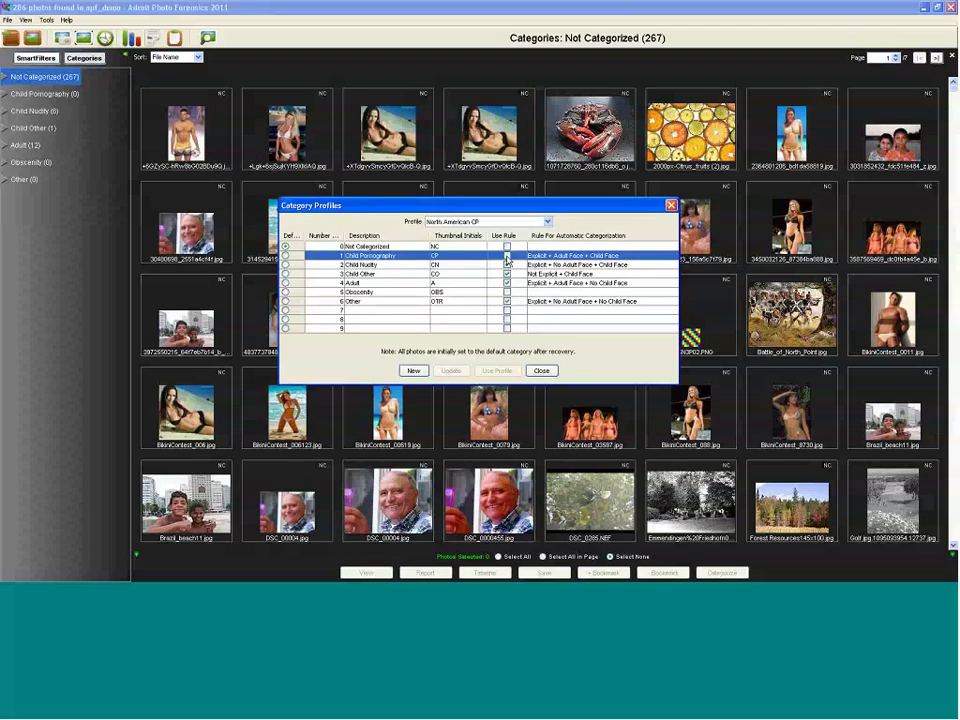
left_click(507, 258)
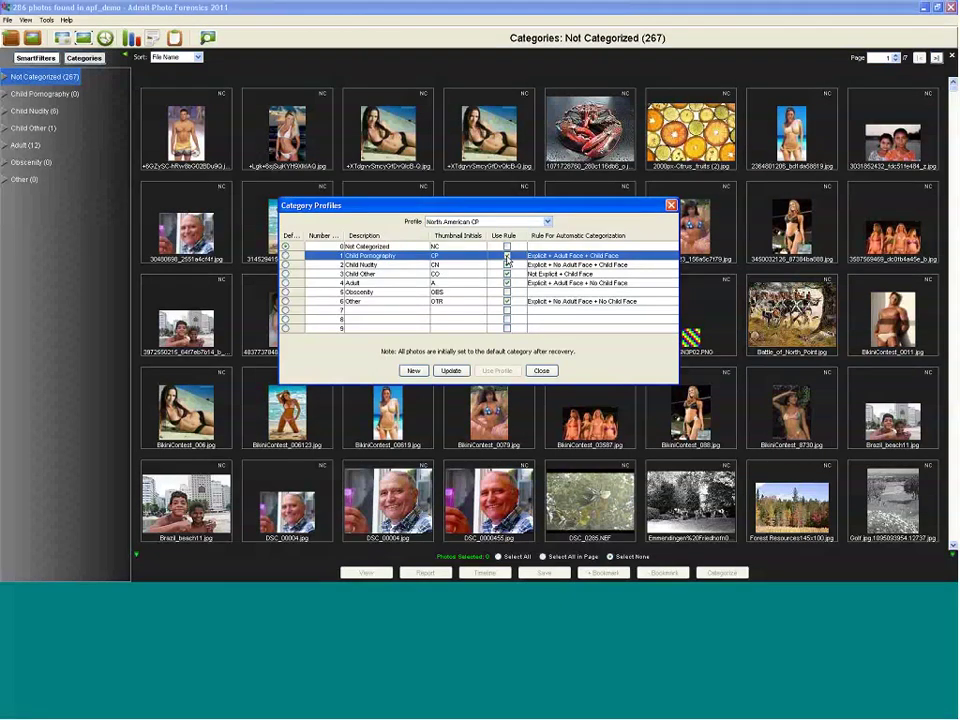
left_click(455, 371)
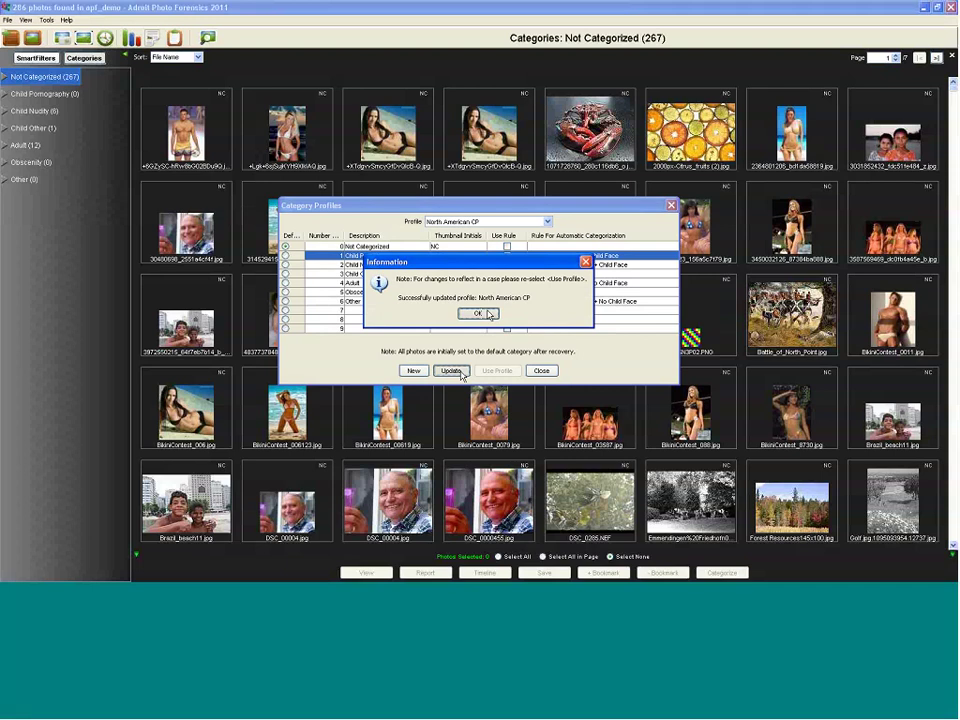
left_click(478, 314)
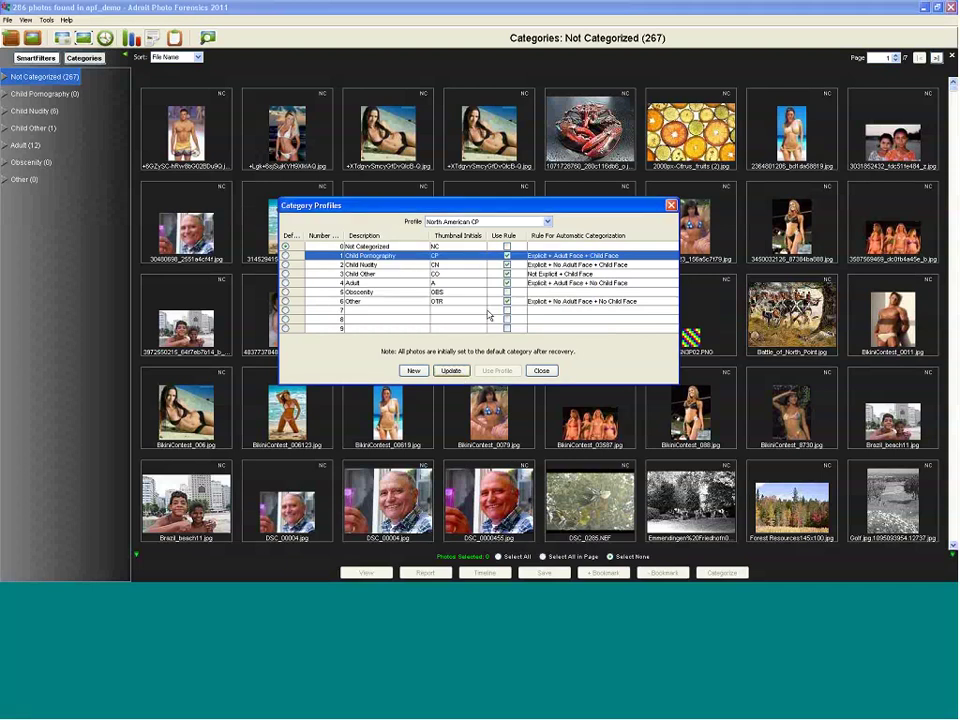
left_click(537, 376)
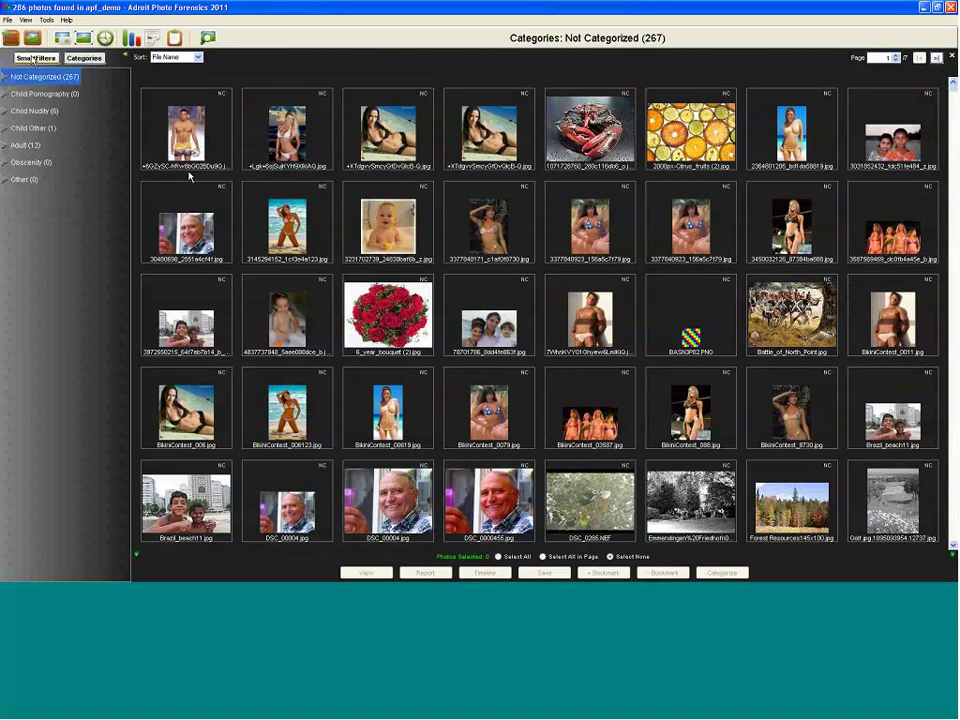
Step: Compare the SmartFilters Explicit Best Child results with the photos filed in category 2 (CN)
left_click(34, 57)
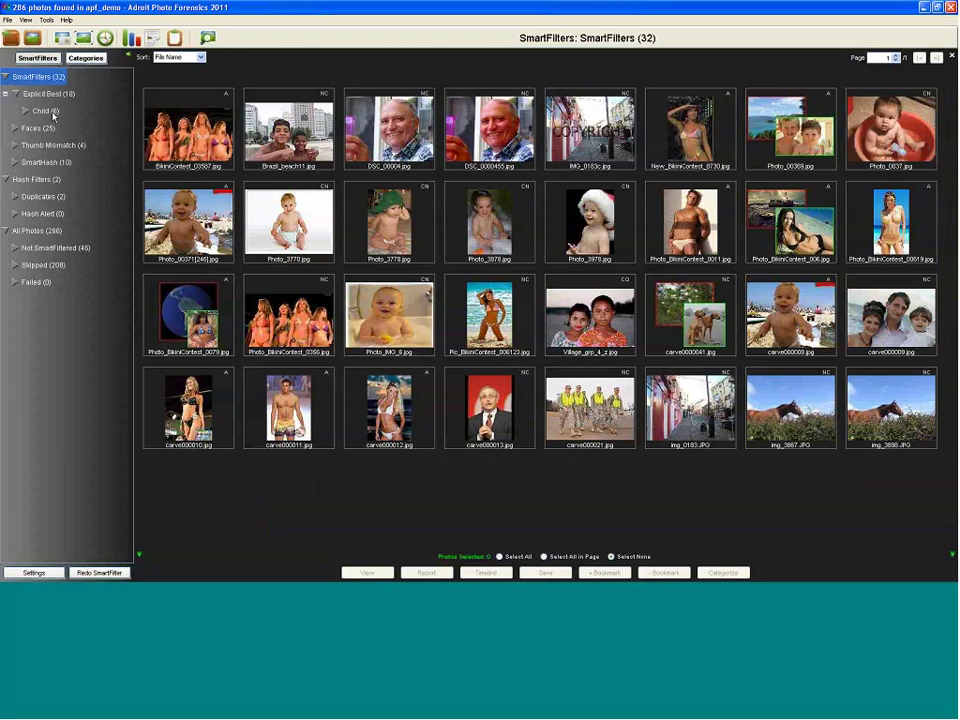
left_click(53, 114)
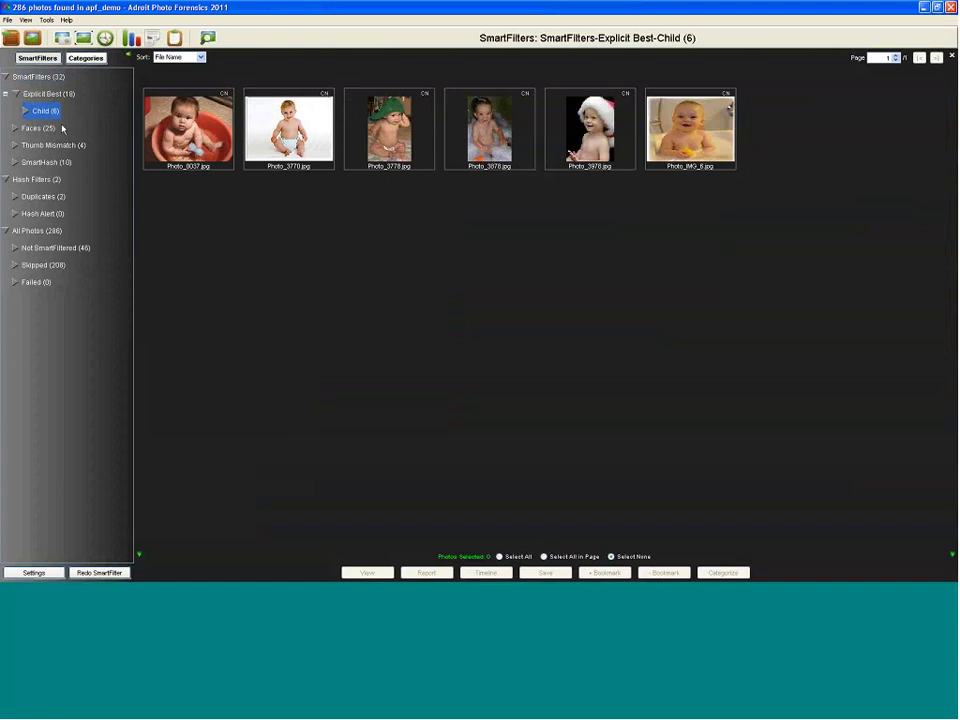
mouse_move(185, 137)
left_click(85, 57)
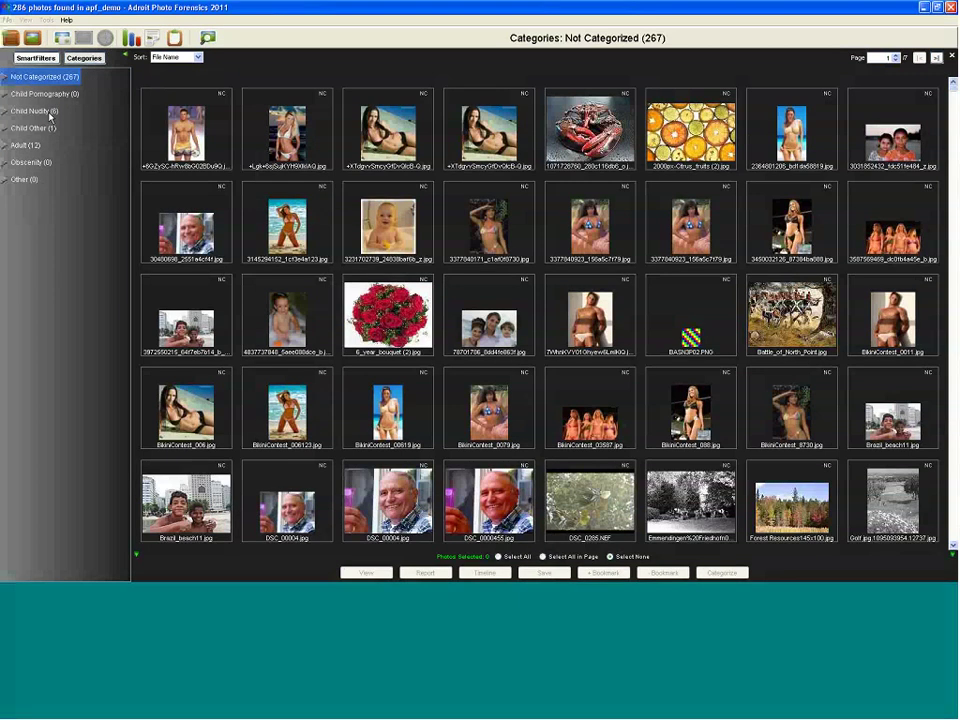
left_click(44, 111)
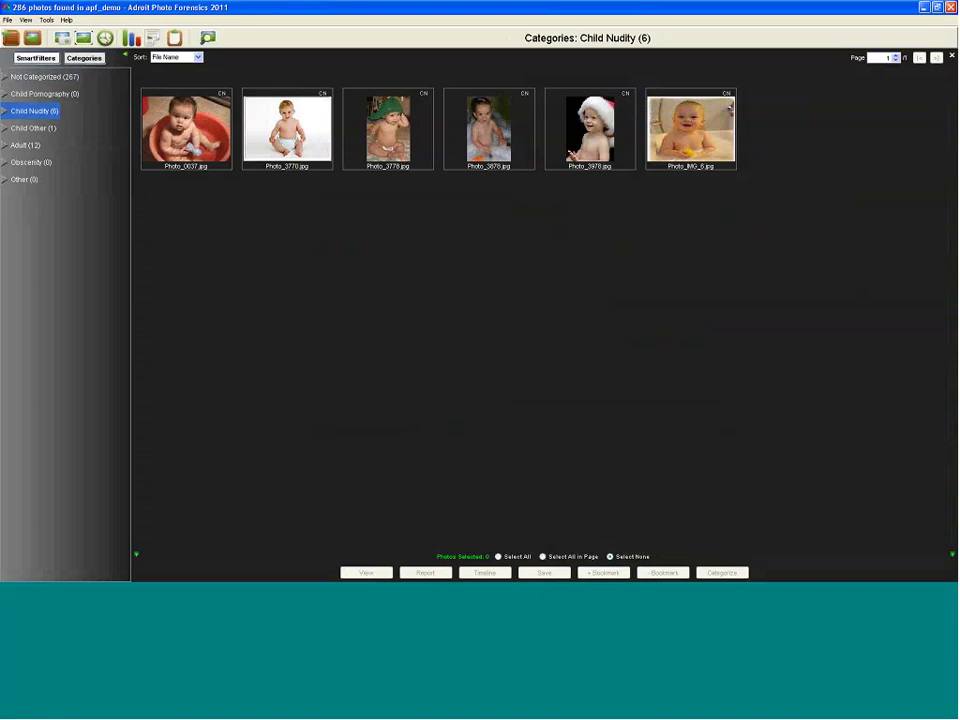
Step: Recategorize Photo_00369.jpg, Photo_00371[246].jpg and carve000008.jpg from Adult to Child Other
left_click(29, 146)
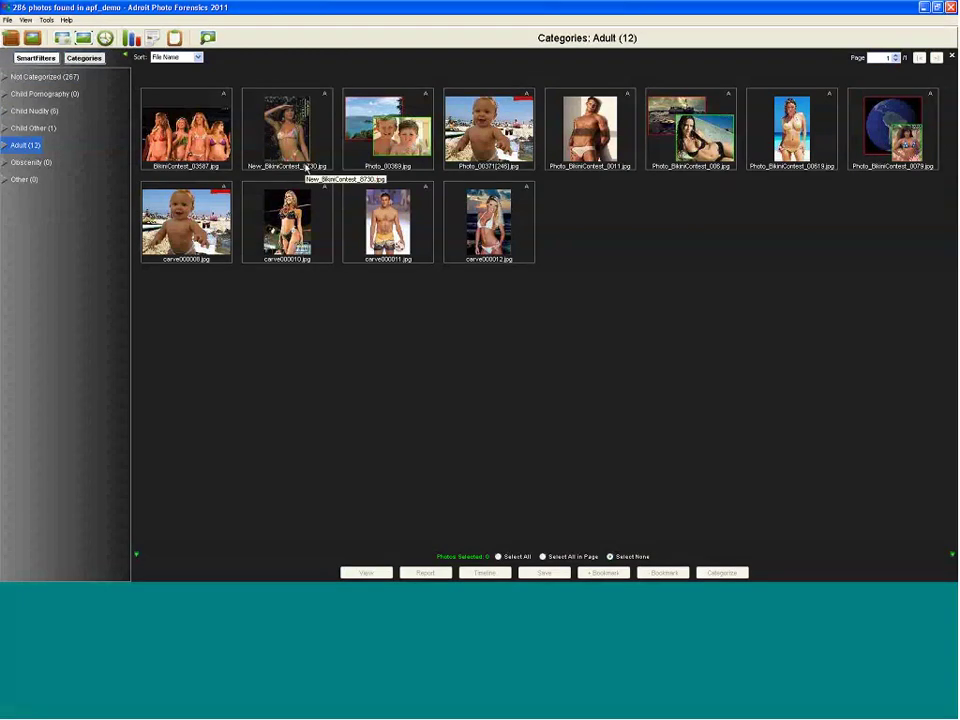
mouse_move(229, 235)
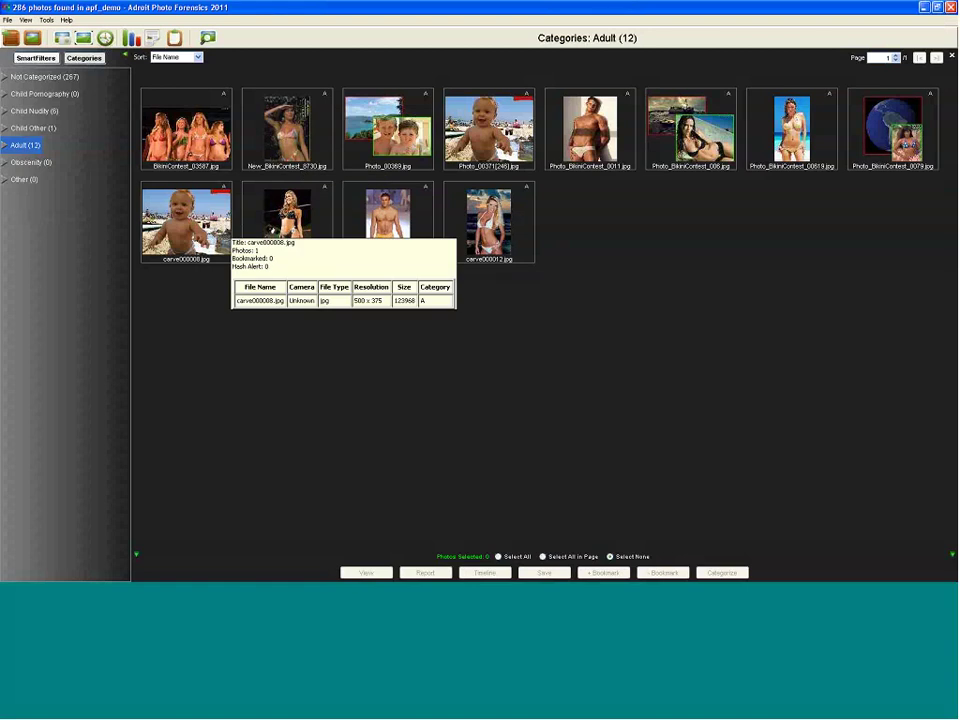
left_click(184, 240)
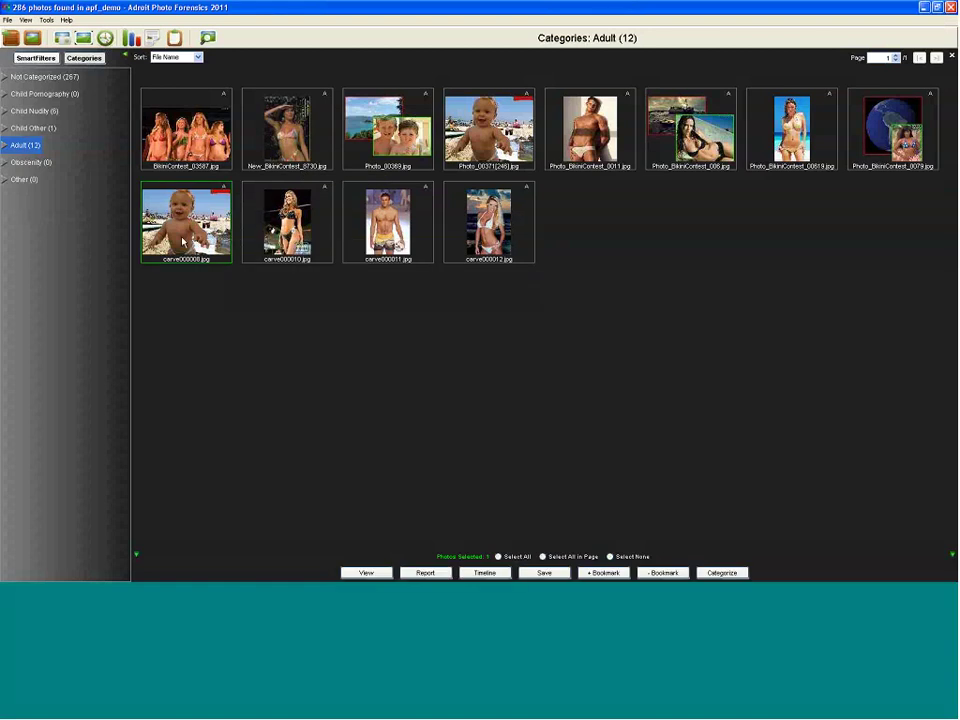
left_click(388, 130, "ctrl")
left_click(488, 165, "ctrl")
mouse_move(476, 127)
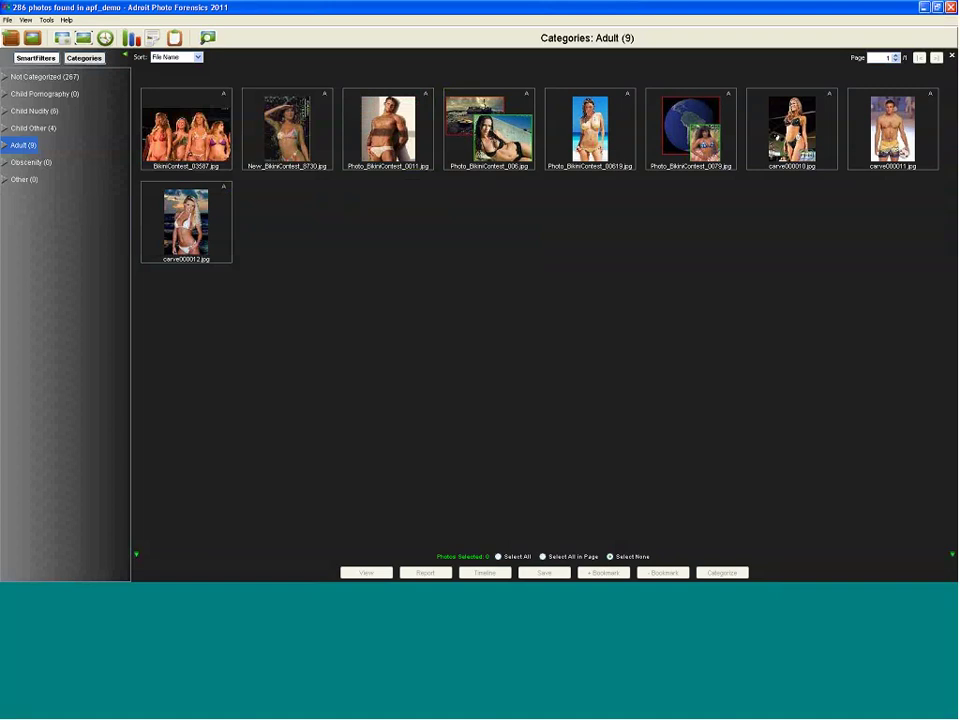
Step: Review which photos are filed in the Child Other category and which in the Adult category
left_click(35, 128)
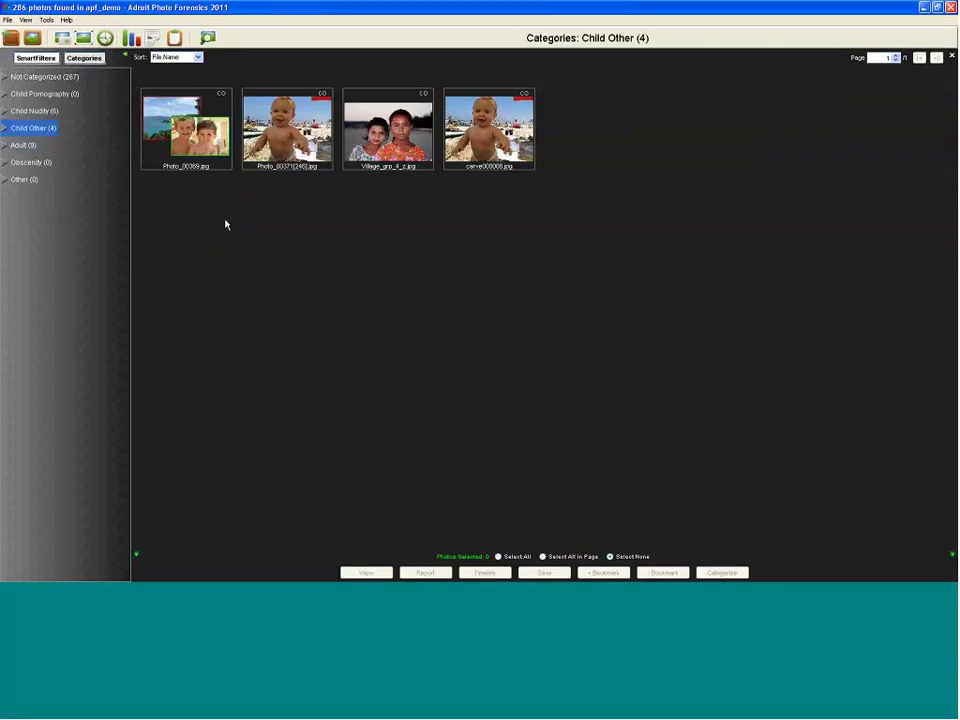
left_click(215, 145)
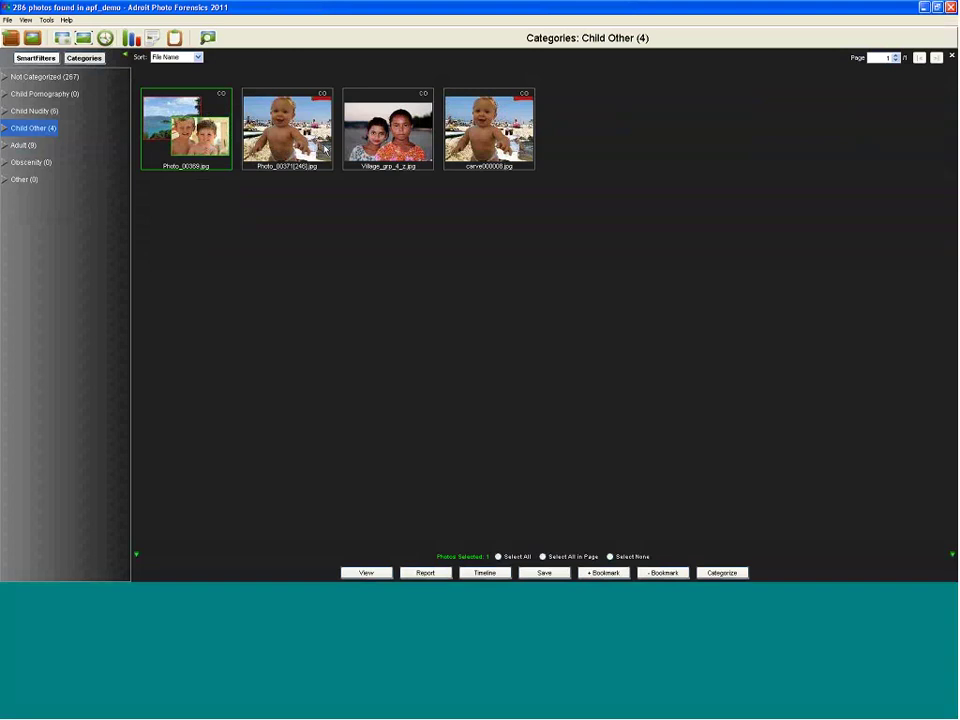
left_click(325, 148)
left_click(508, 150)
left_click(24, 145)
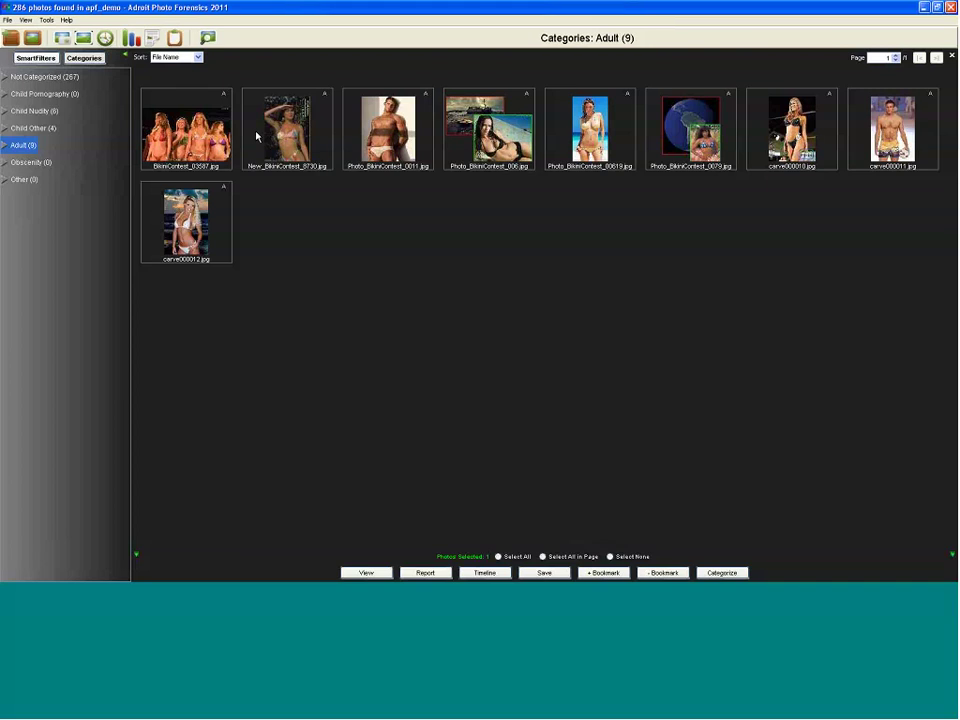
left_click(62, 128)
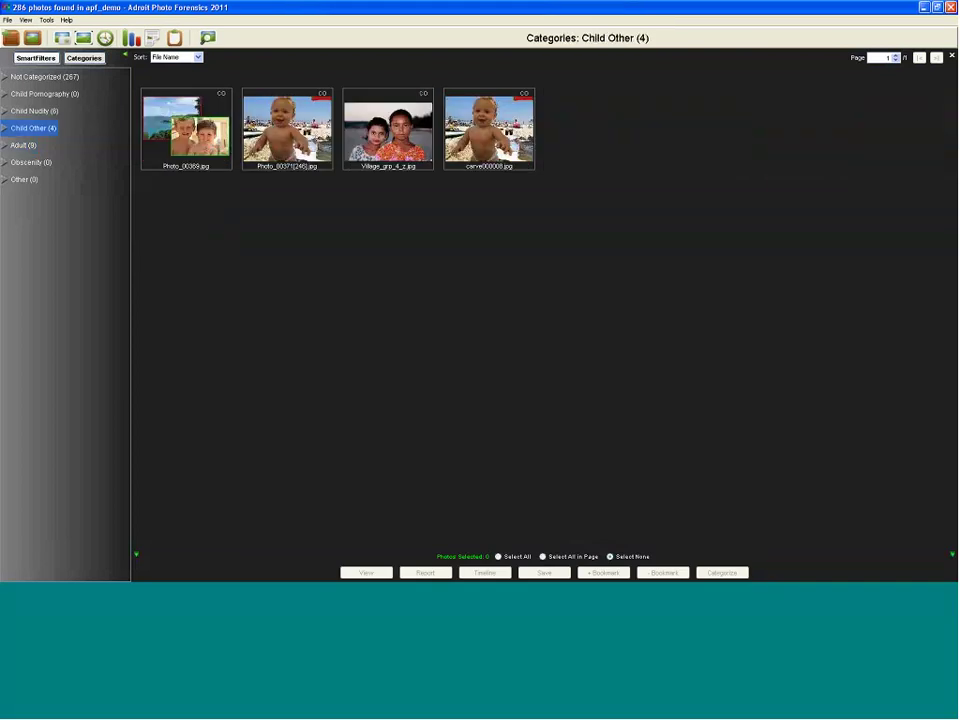
left_click(227, 152)
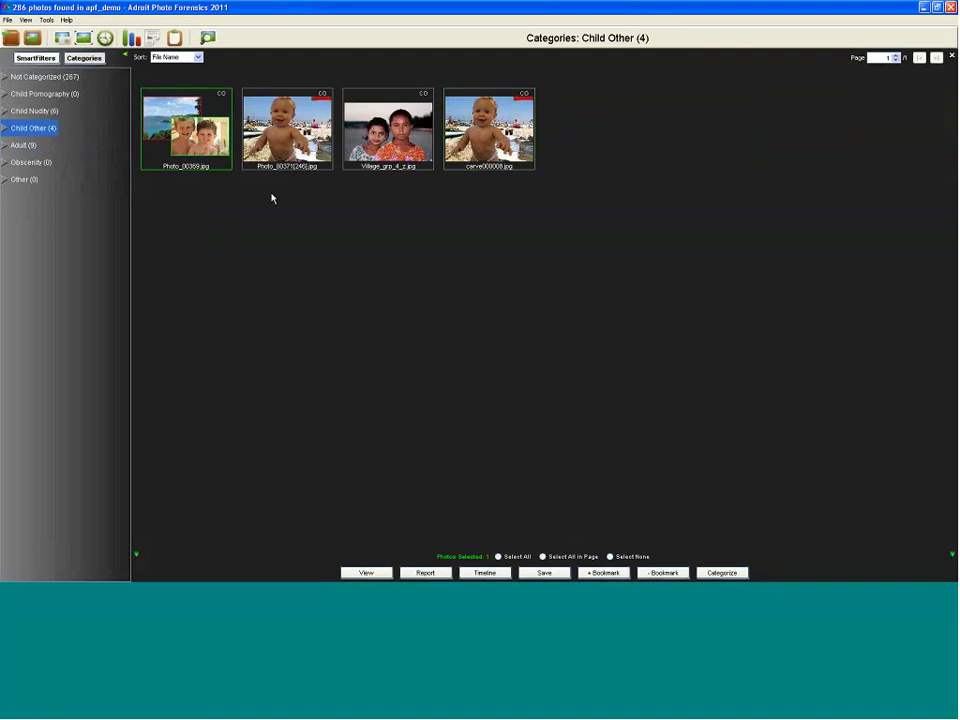
left_click(410, 156)
Step: Browse the Not Categorized photos through to page 3
left_click(40, 77)
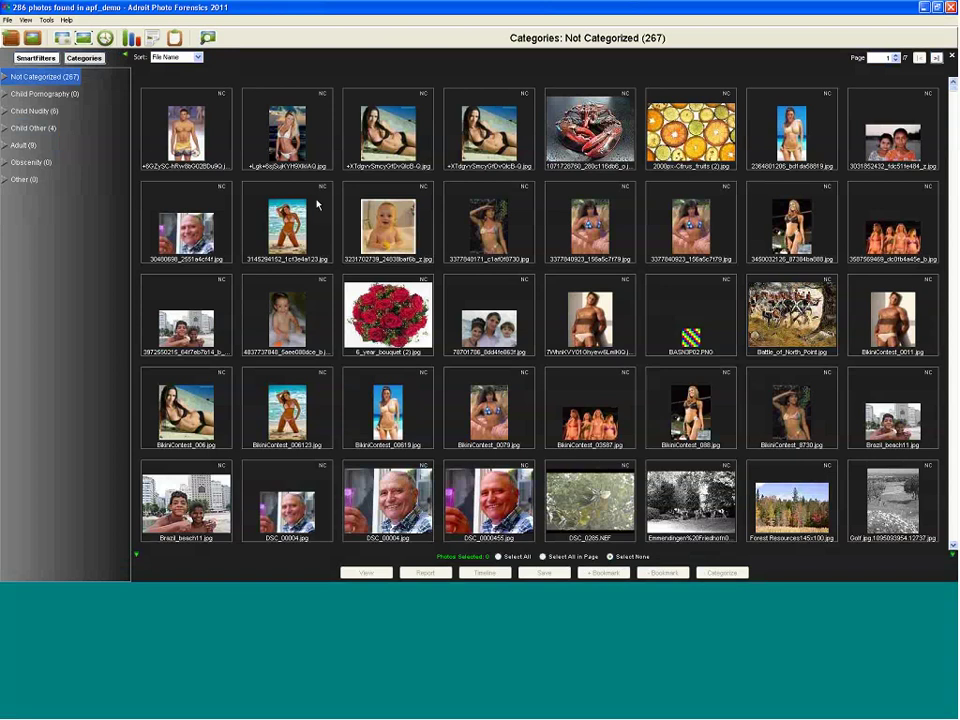
mouse_move(317, 204)
scroll(317, 204, "down", 2)
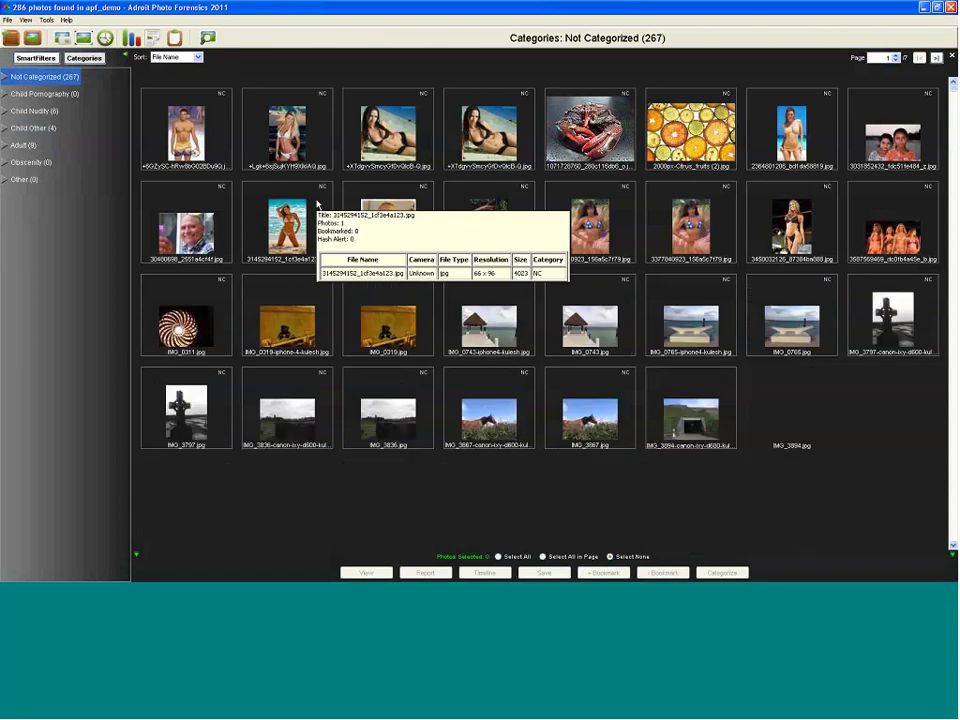
scroll(317, 204, "down", 2)
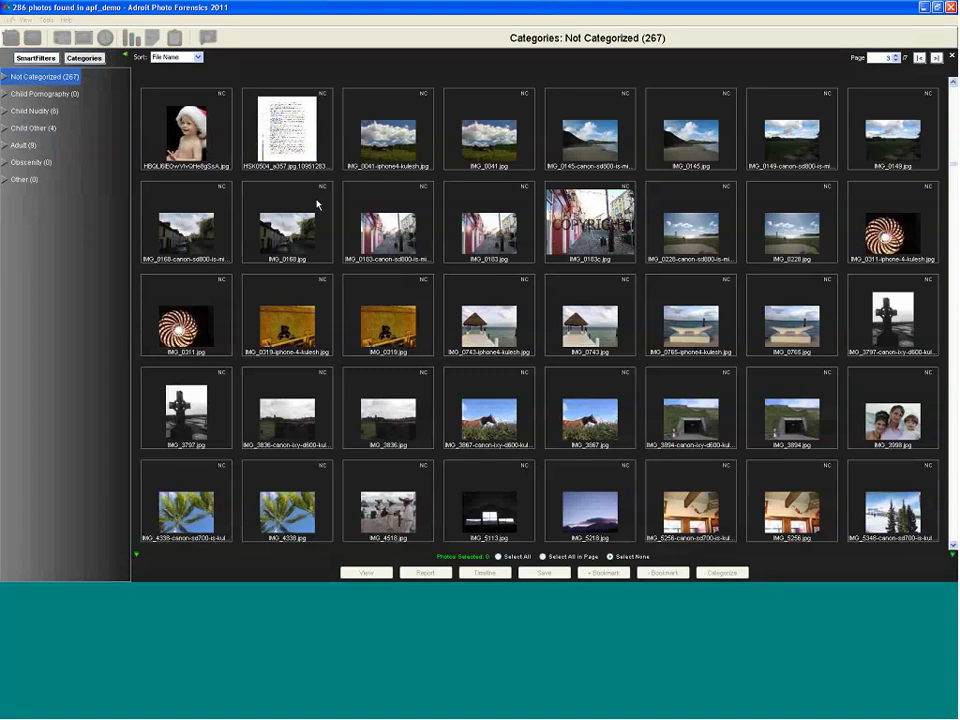
Step: Return to page 1 of Not Categorized and file its first twelve photos one by one, eight as Child Other and four as Adult
scroll(317, 204, "down", 4)
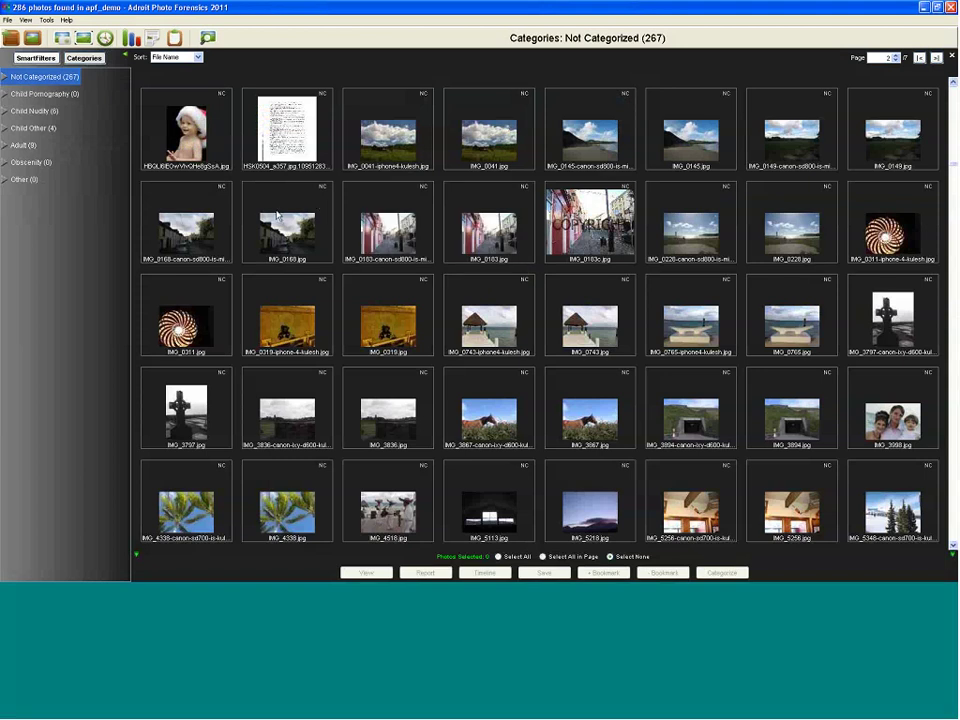
key("Page_Up")
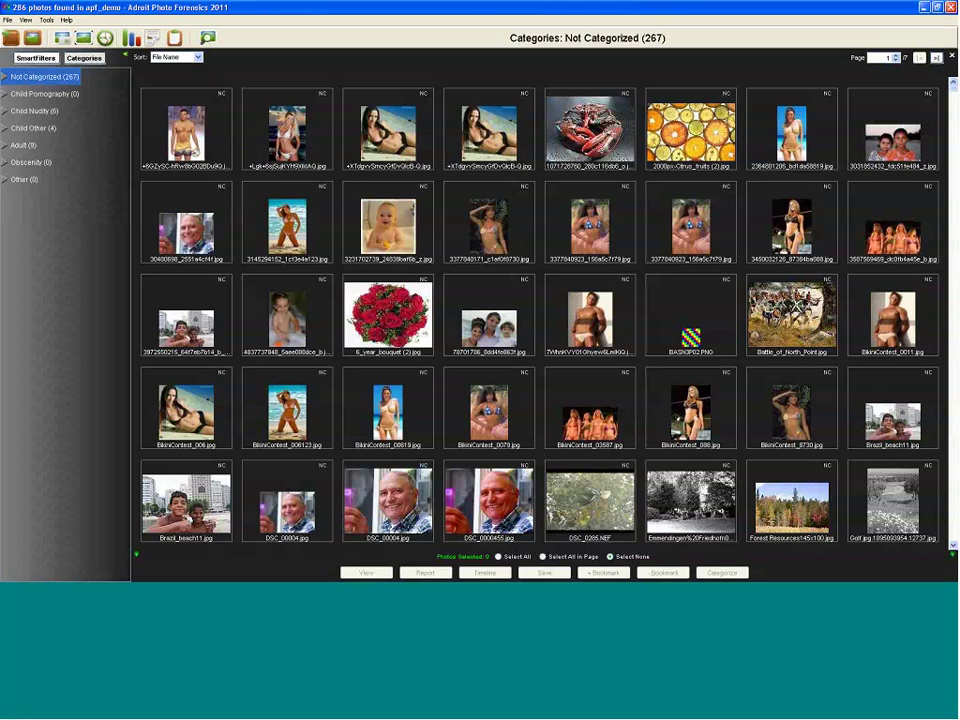
left_click(193, 148)
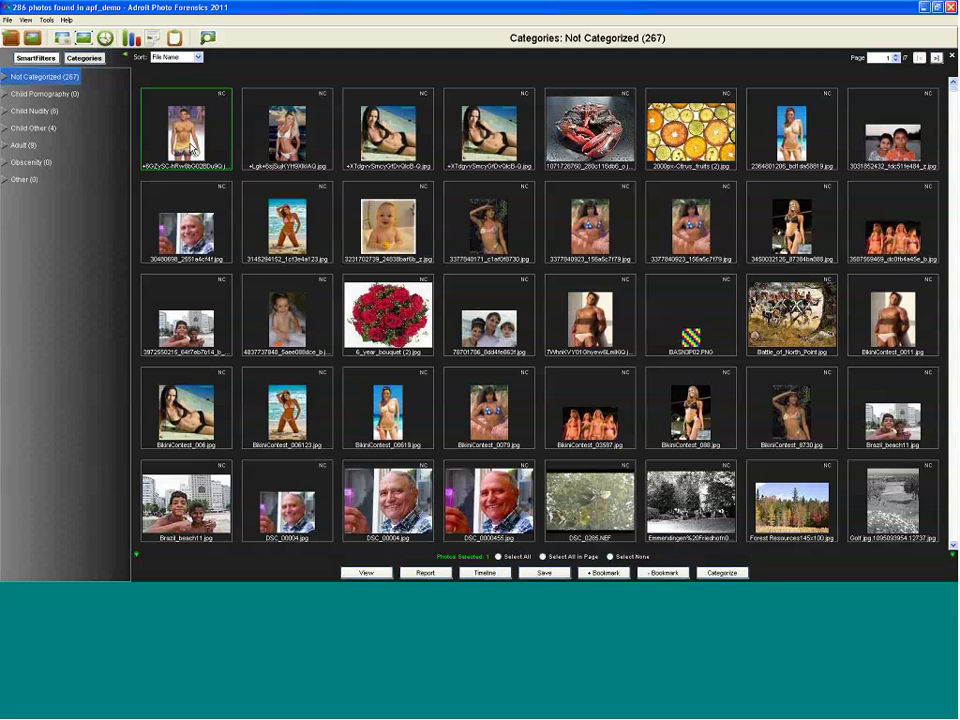
left_click(193, 147, "ctrl")
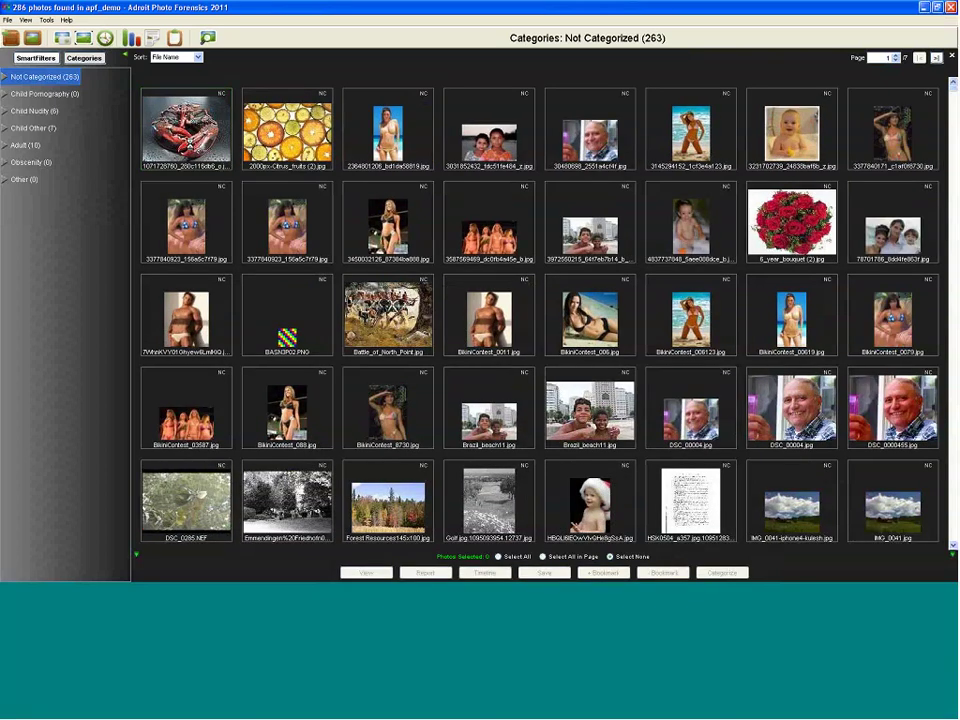
left_click(192, 148)
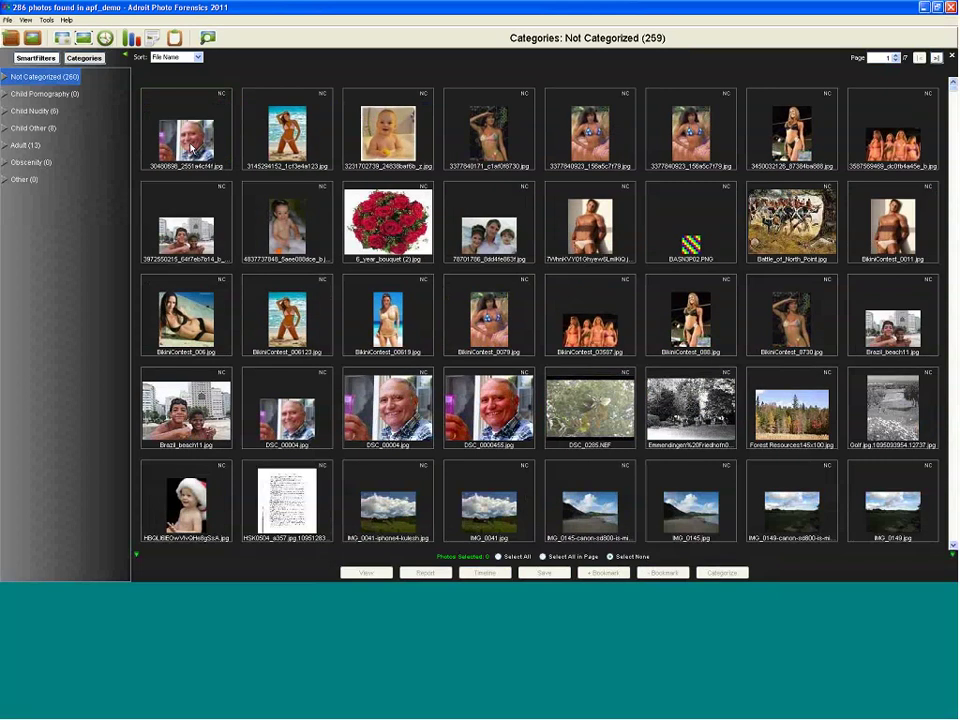
left_click(192, 148)
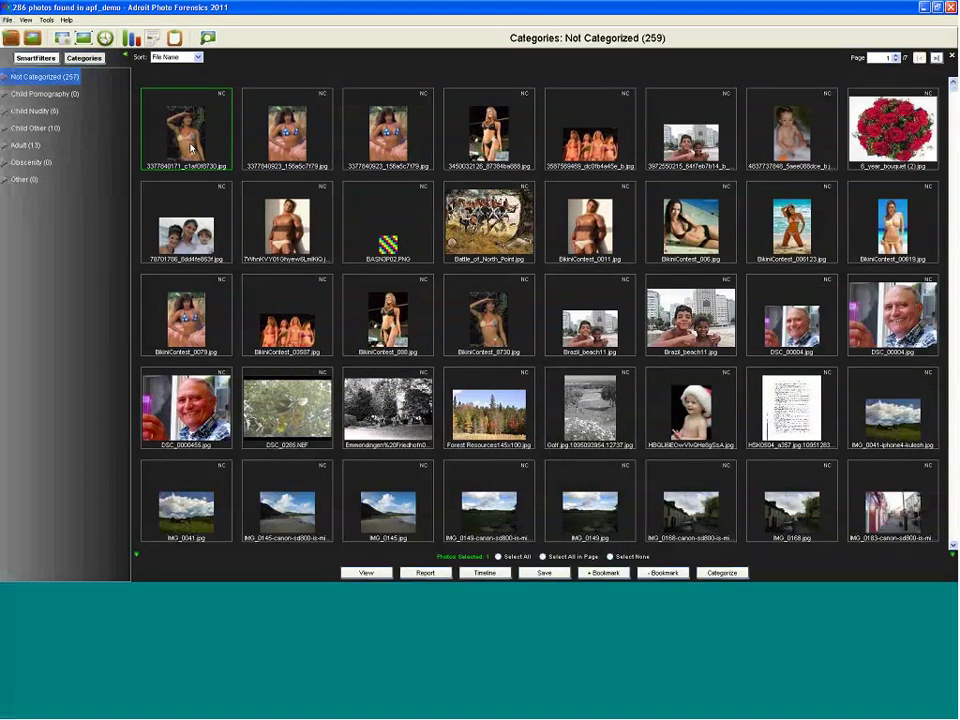
Step: Review the photos filed under Adult and Child Other, and check the category mark and details of the first Child Other photo
left_click(44, 146)
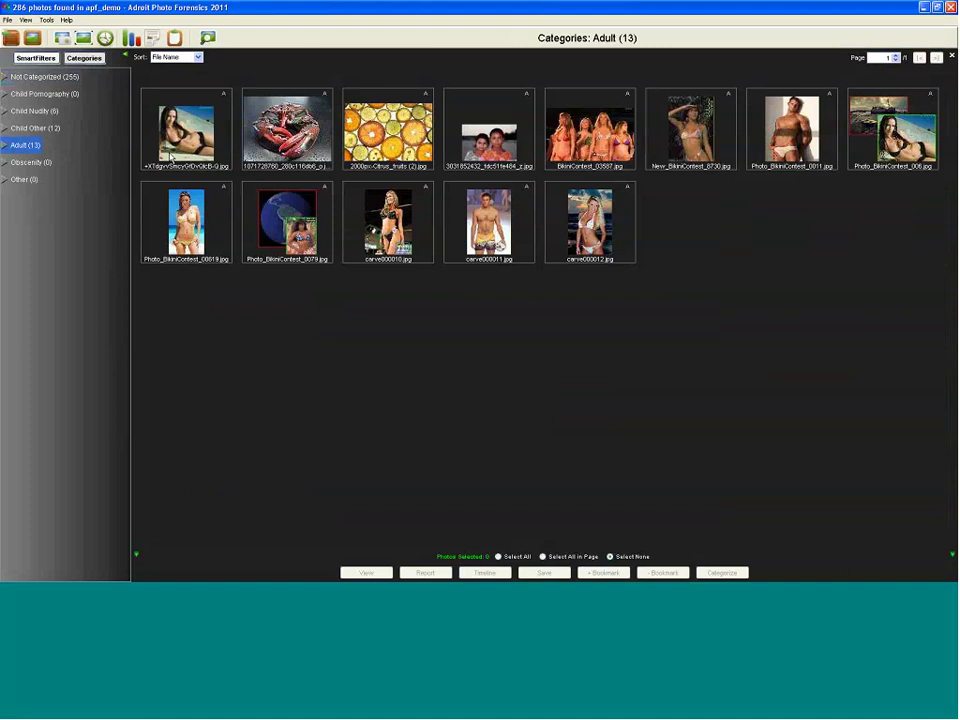
left_click(35, 128)
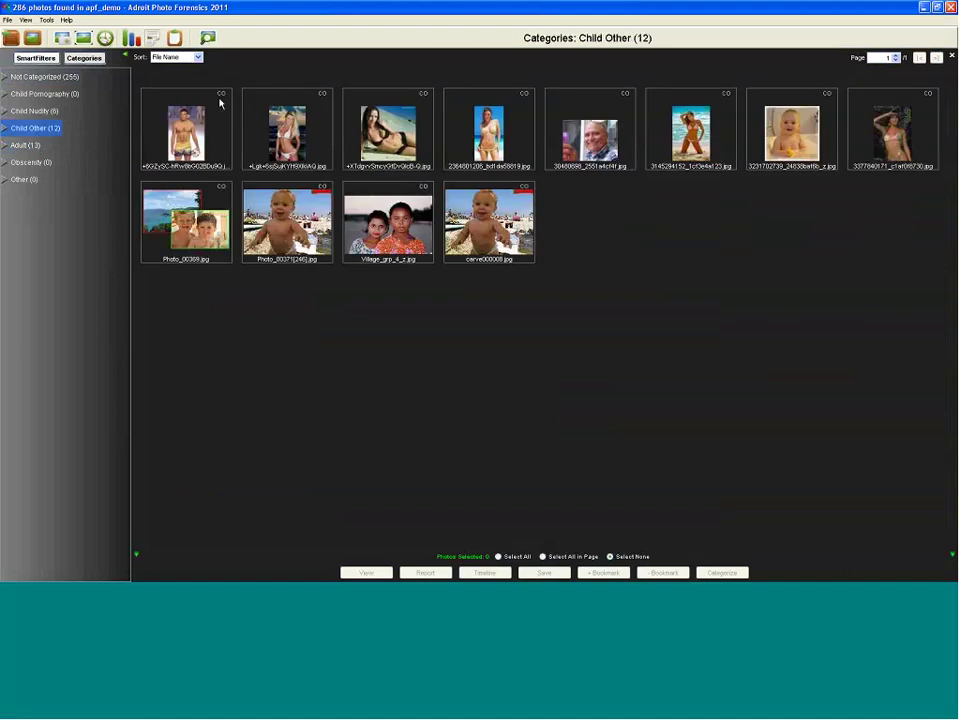
mouse_move(220, 102)
mouse_move(150, 128)
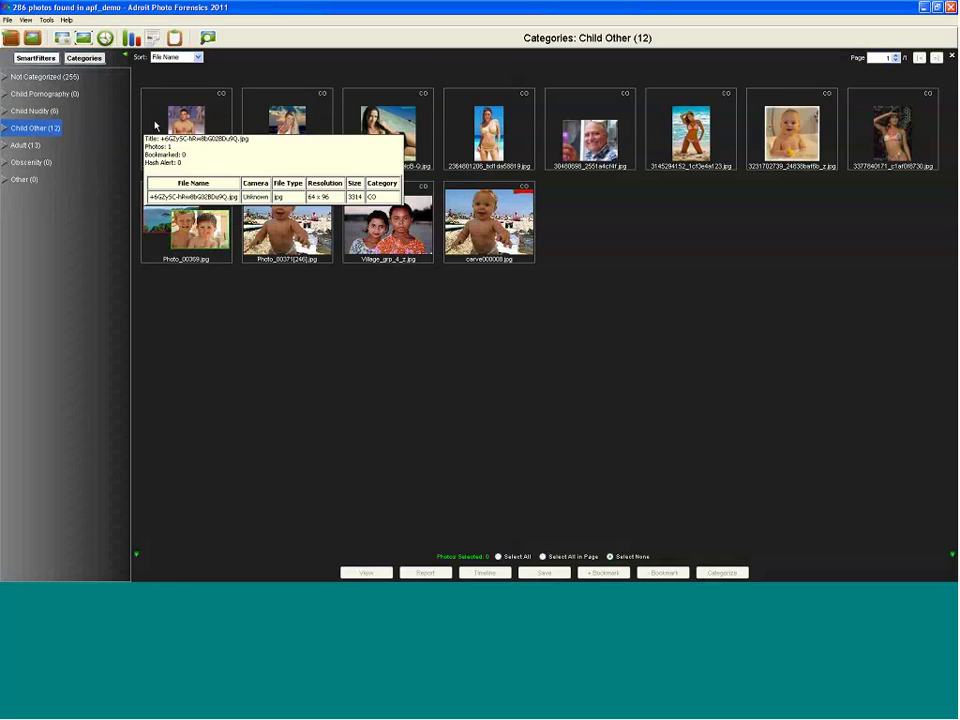
left_click(224, 101)
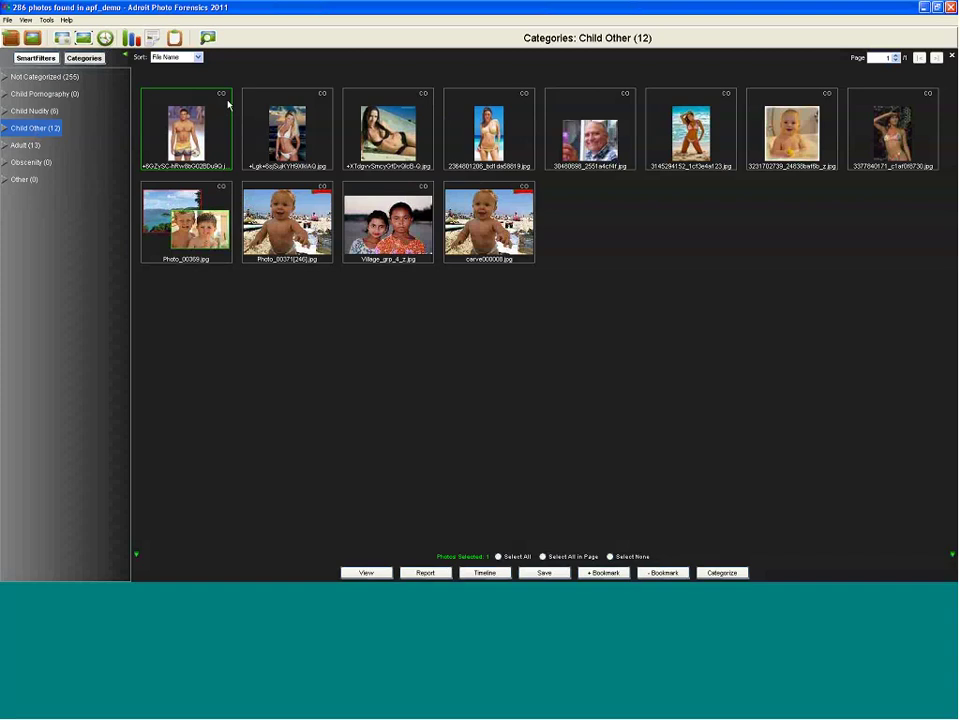
Step: Categorize the Not Categorized photos from Battle_of_North_Point.jpg through IMG_0183.jpg as Other, and view the Other category
left_click(62, 77)
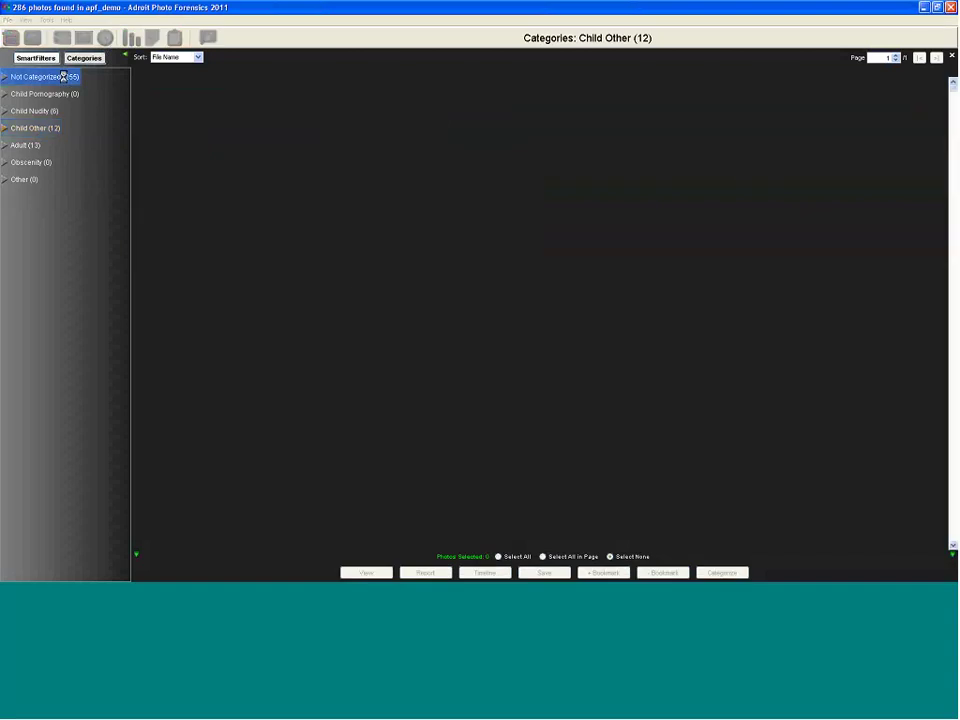
left_click(370, 195)
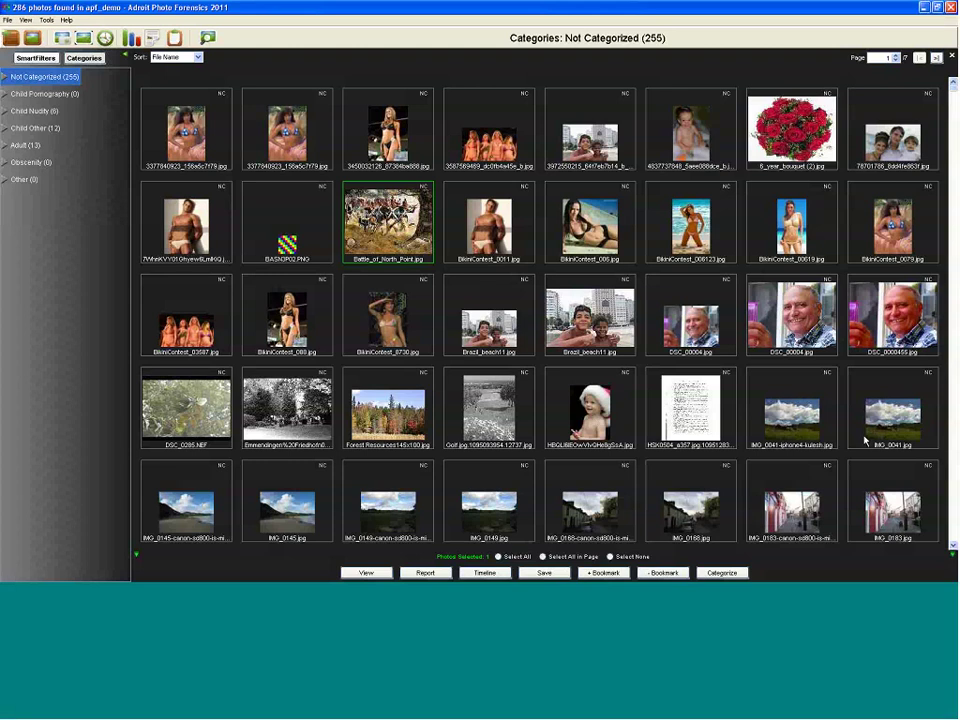
left_click(877, 506, "shift")
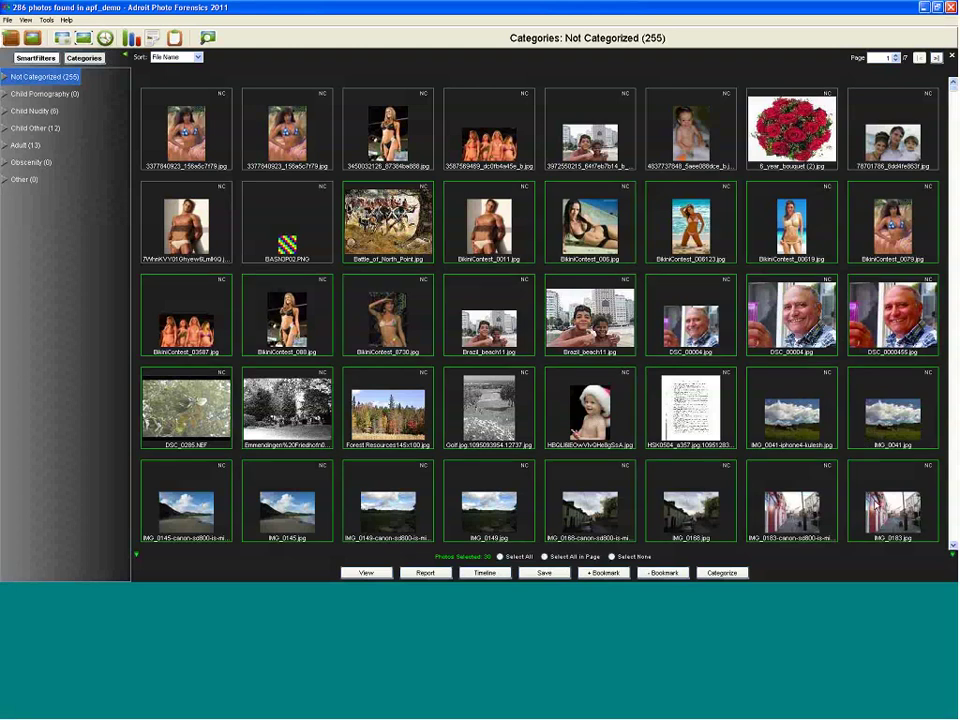
left_click(83, 38)
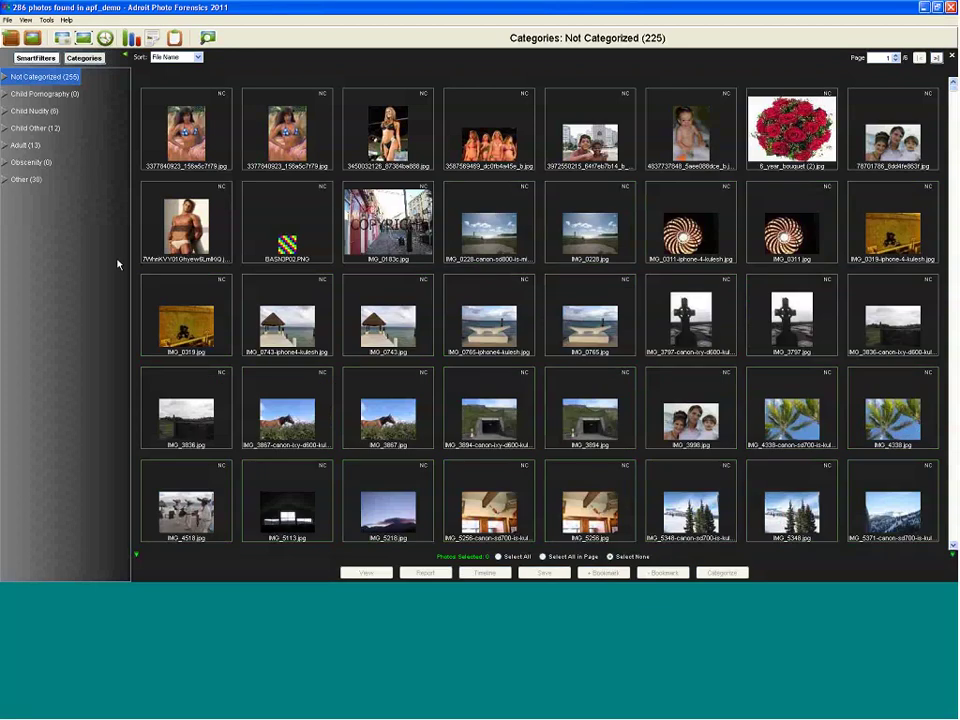
left_click(30, 179)
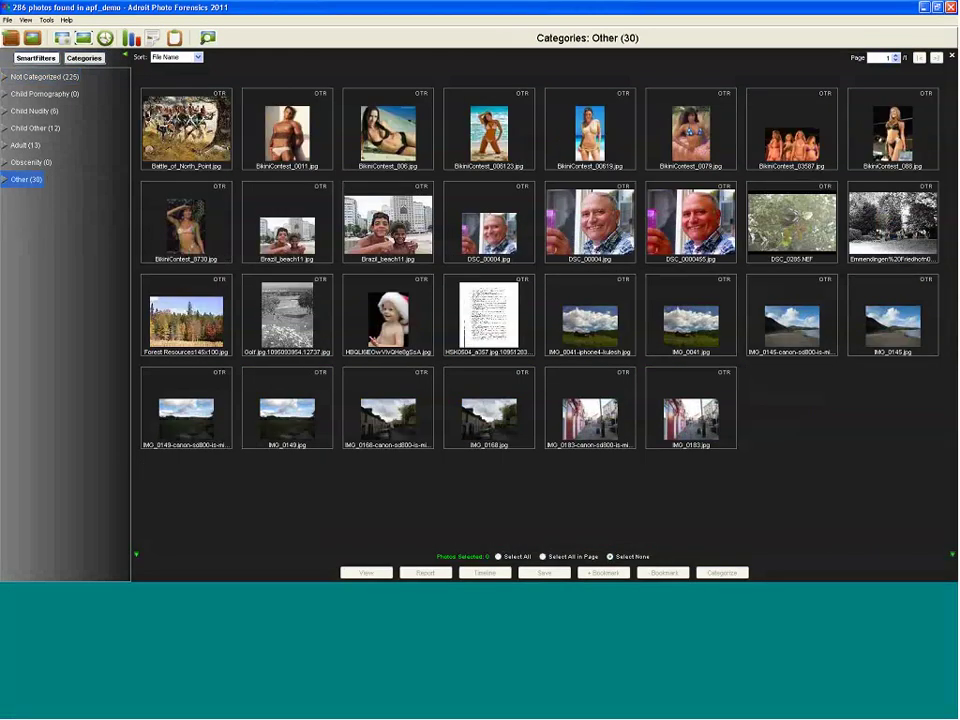
Step: Go to page 4 of the Not Categorized photos
left_click(70, 77)
key("Page_Down")
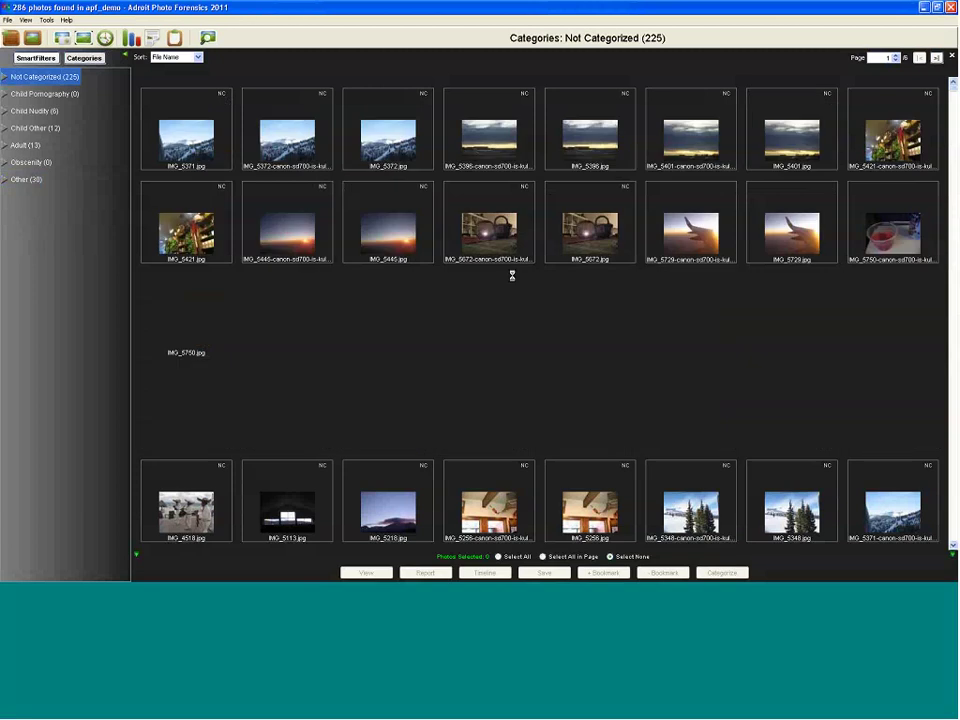
key("Page_Down")
key("Page_Down")
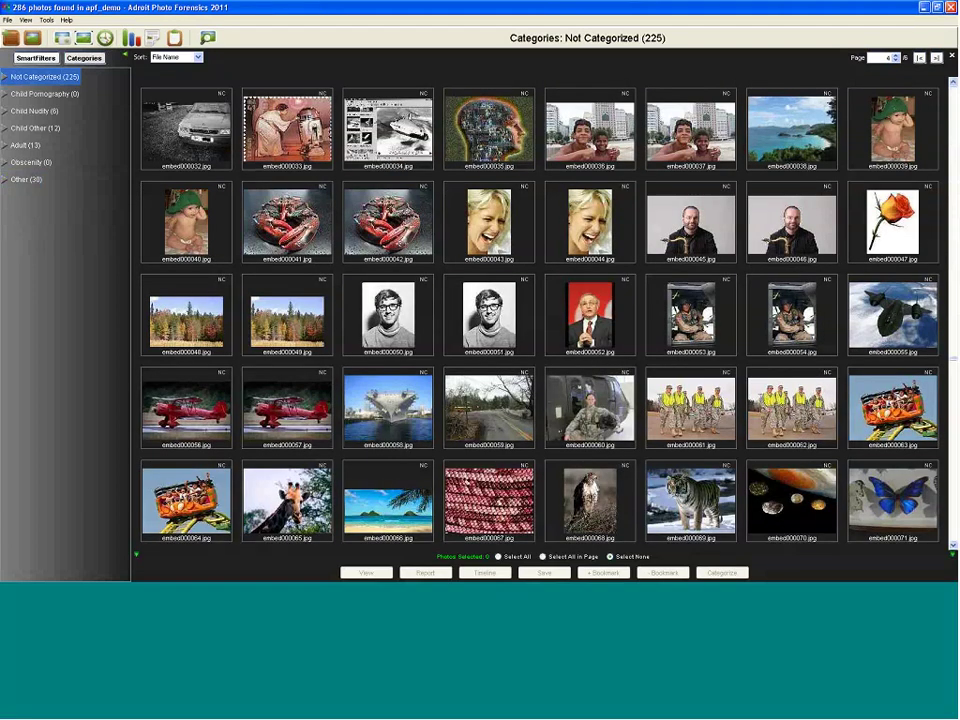
Step: Select the separate photos embed000043.jpg, embed000041.jpg and embed000033.jpg together
left_click(489, 220)
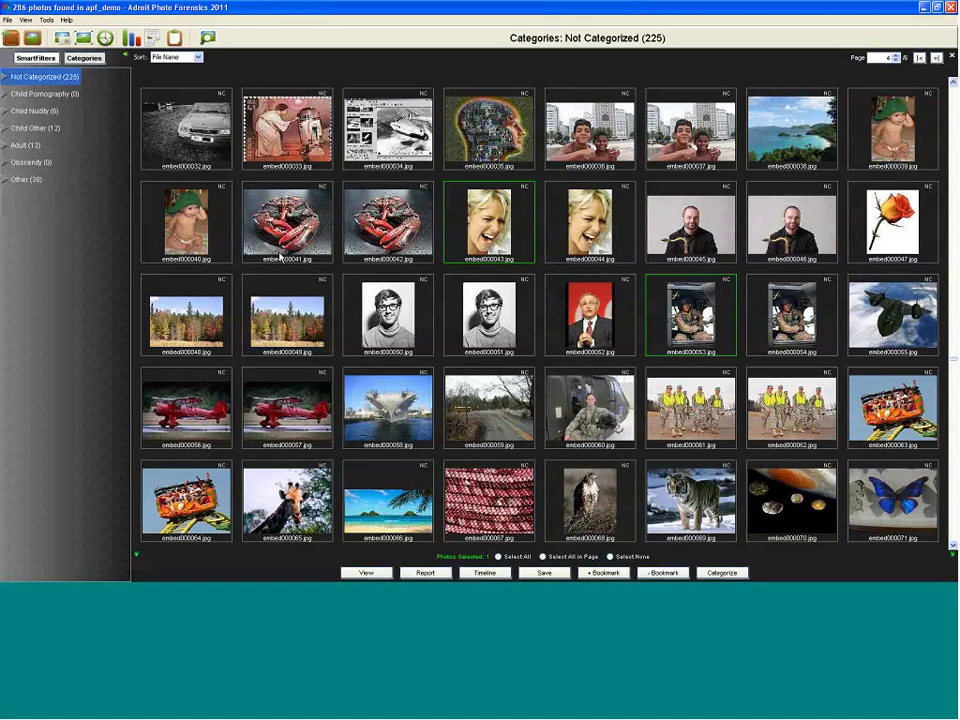
left_click(281, 257, "ctrl")
left_click(287, 128, "ctrl")
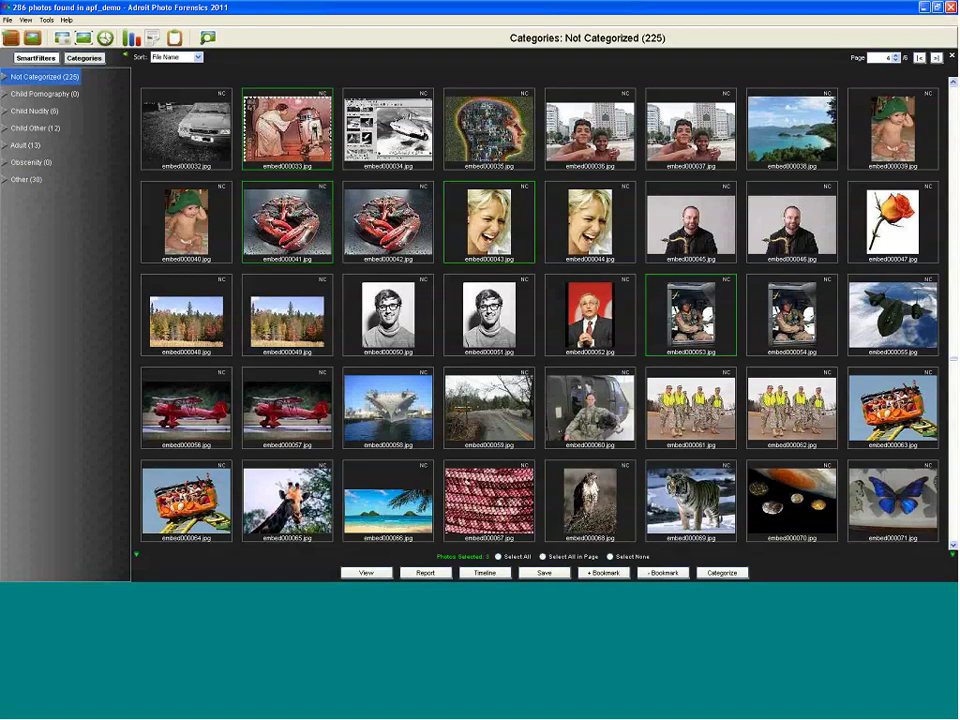
Step: Categorize all photos on page 4 as Obscenity, and check the category mark of embed000032.jpg in that category
left_click(575, 557)
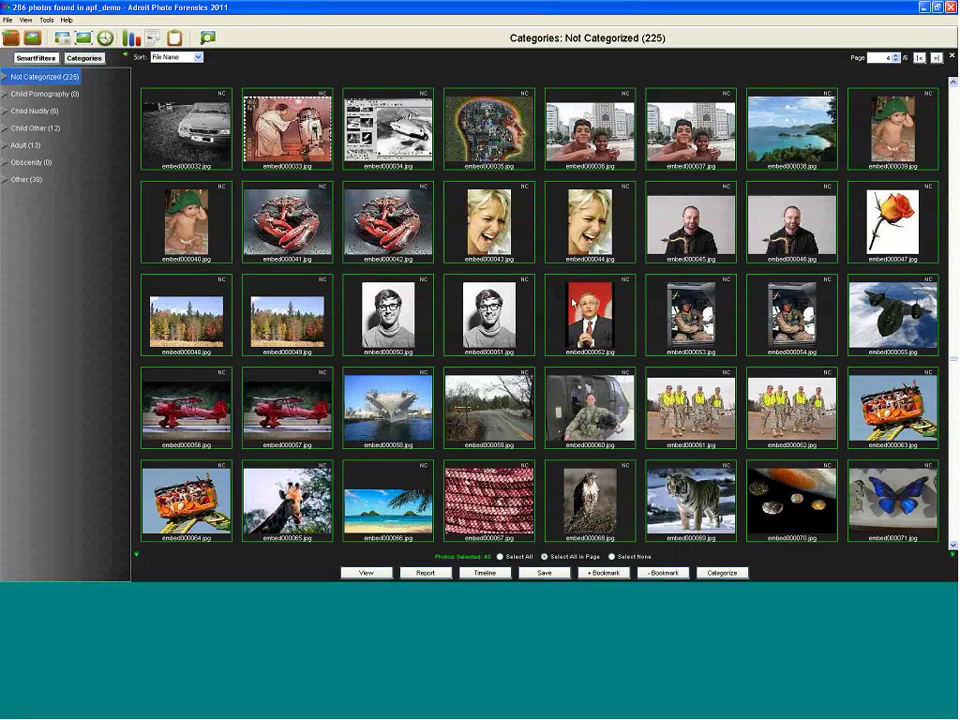
right_click(575, 299)
mouse_move(665, 381)
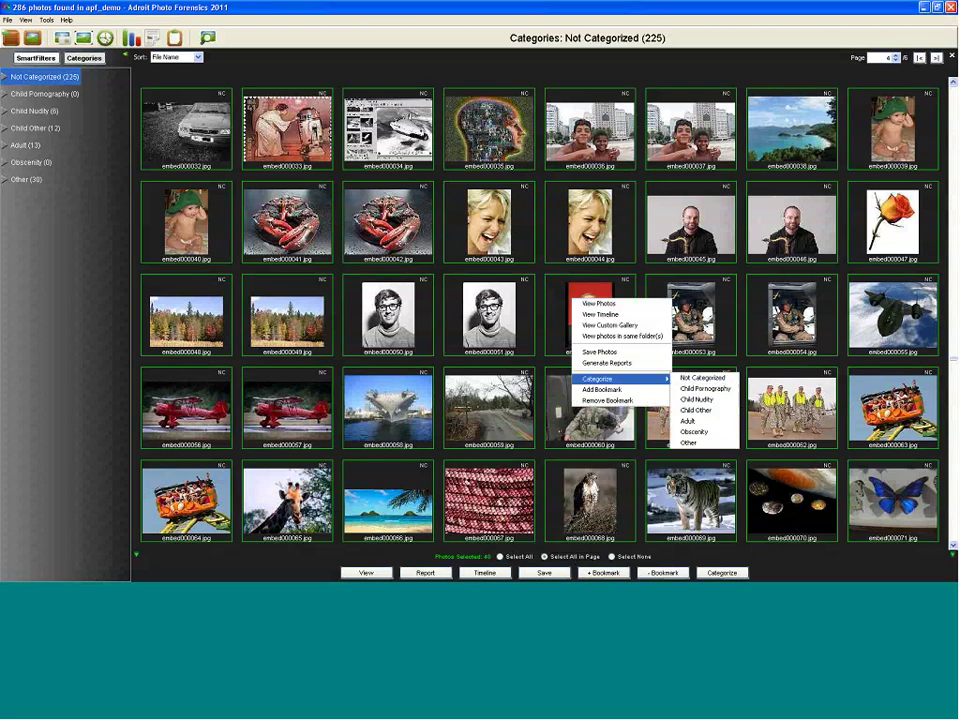
left_click(707, 432)
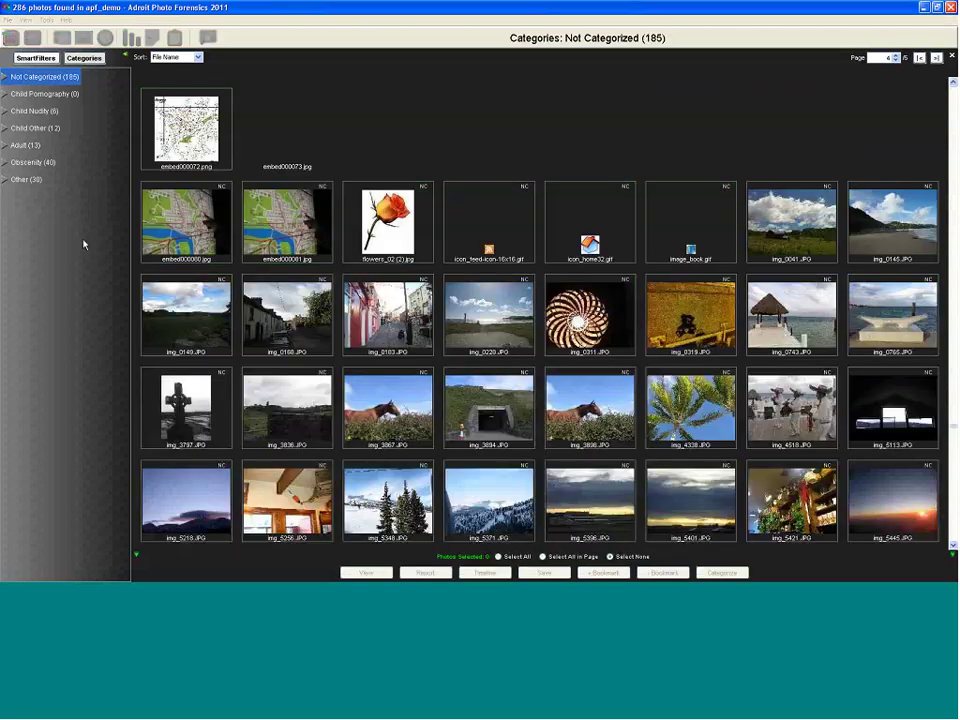
left_click(27, 162)
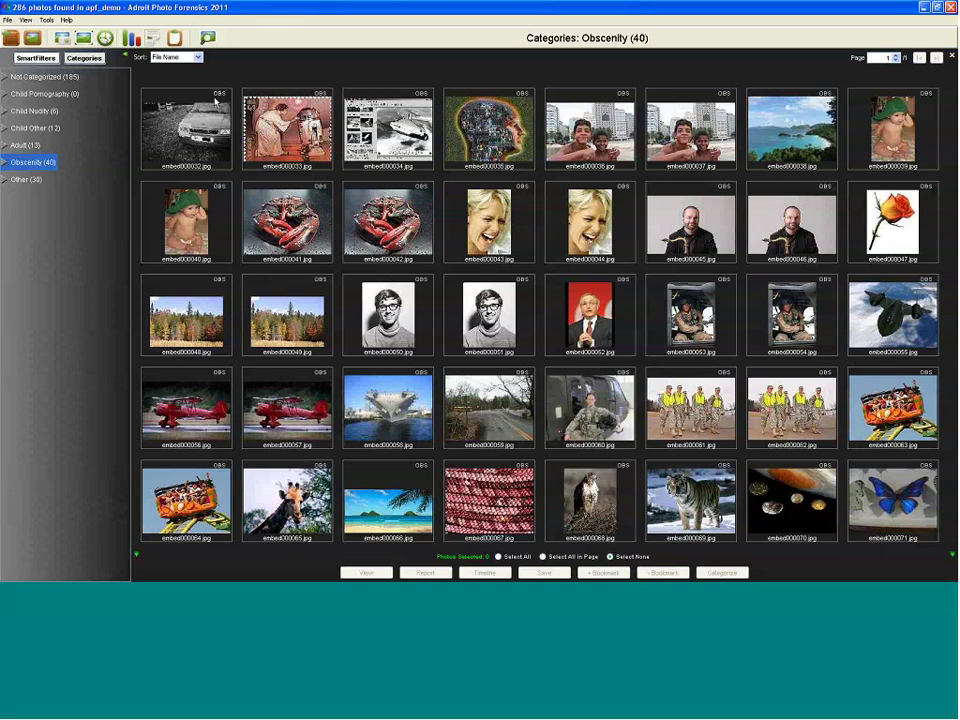
mouse_move(215, 100)
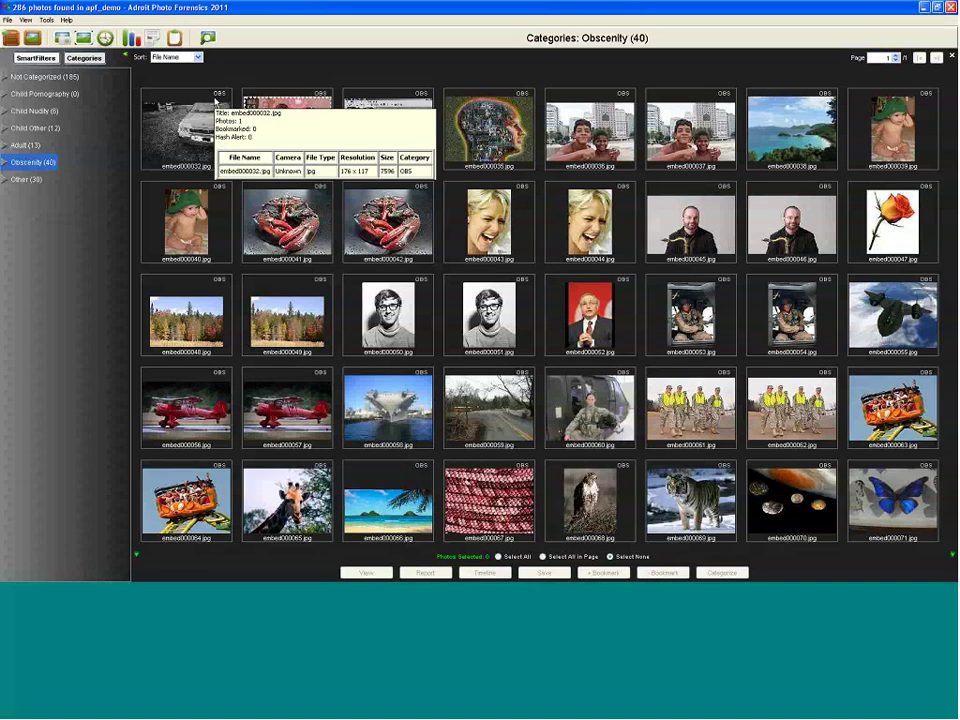